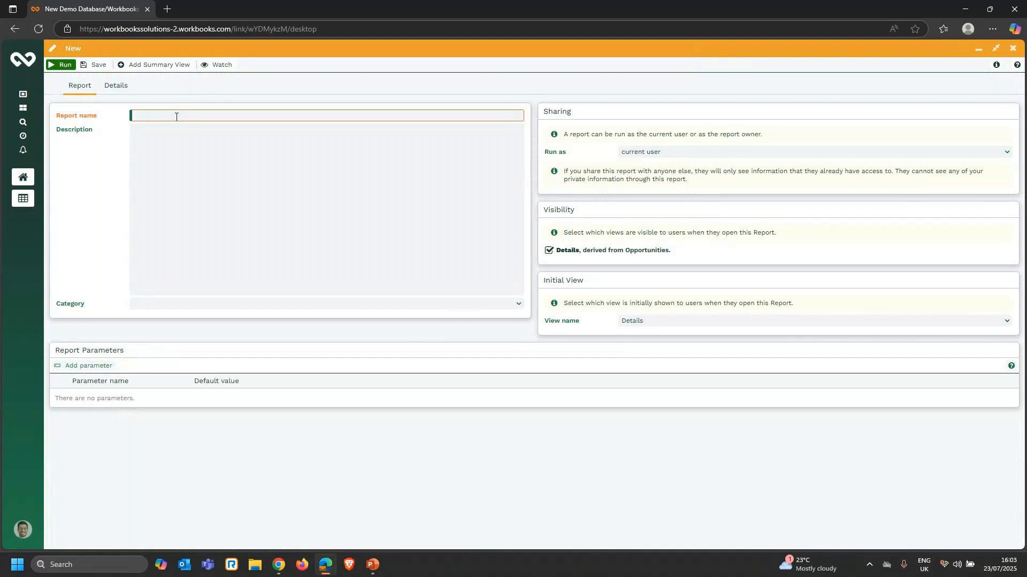
- Name the new report "Pipeline Targets", save it and review the columns of its Details view
type("Pipeline Targets")
left_click(100, 67)
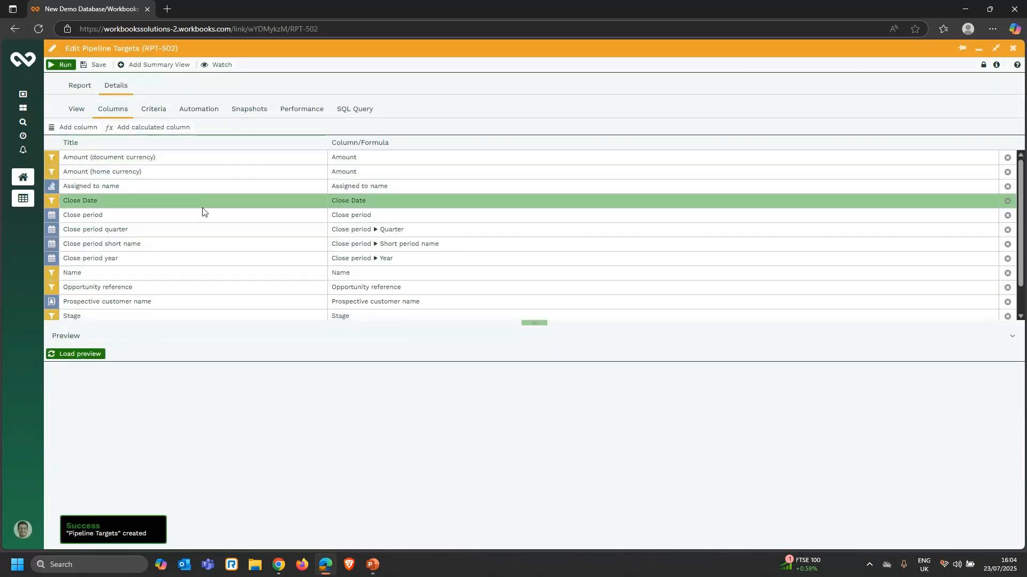
scroll(189, 235, "down", 1)
scroll(188, 228, "up", 1)
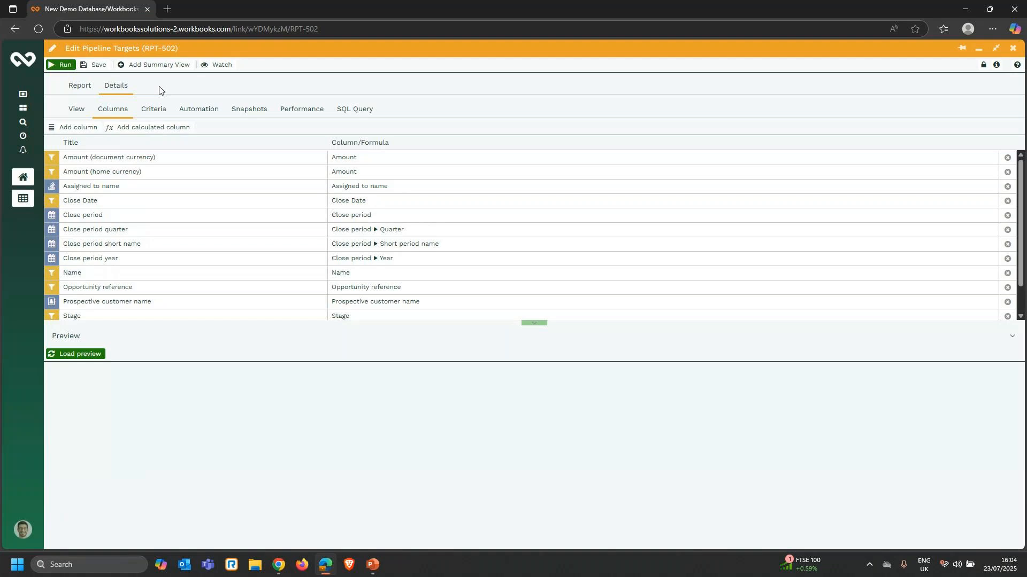
- Add a criterion to the Details view that restricts the opportunities to those whose State is "Open"
left_click(152, 110)
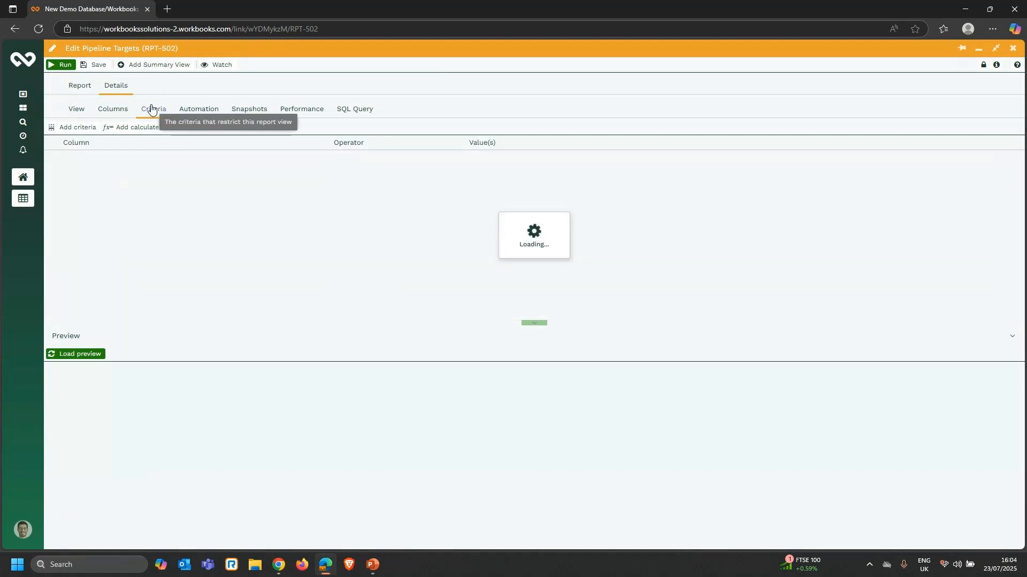
left_click(73, 130)
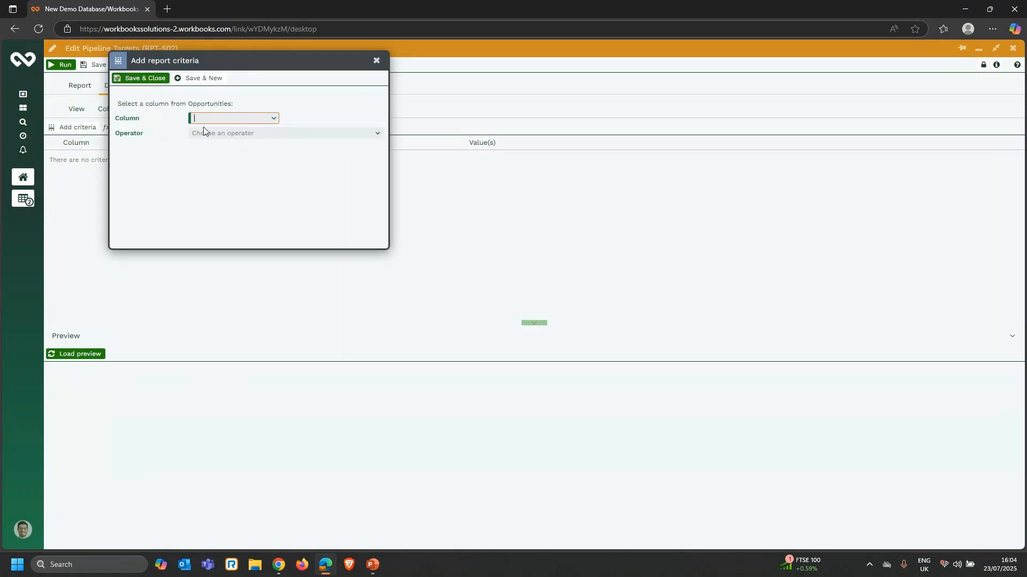
type("state")
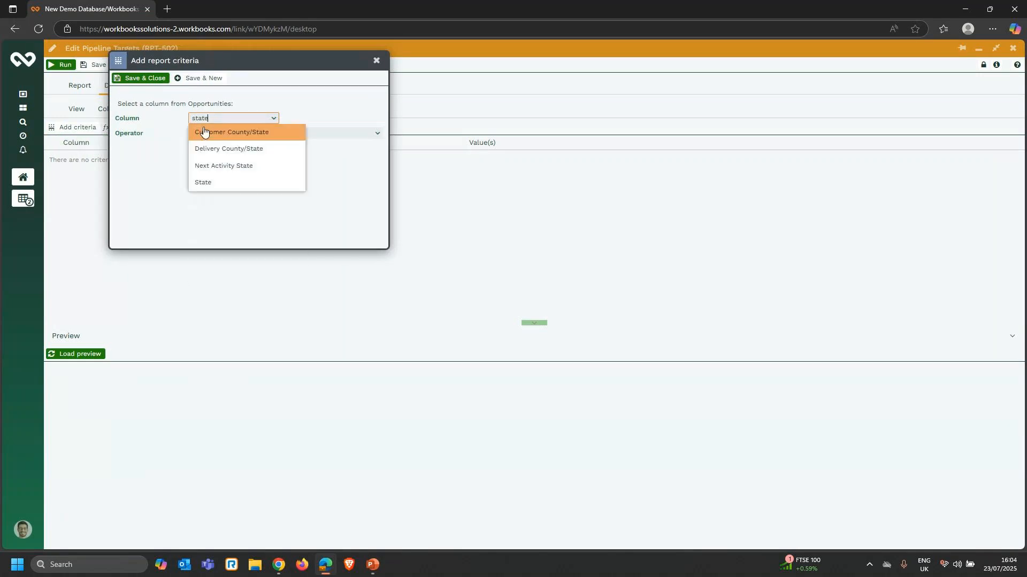
left_click(207, 182)
type("is")
left_click(224, 146)
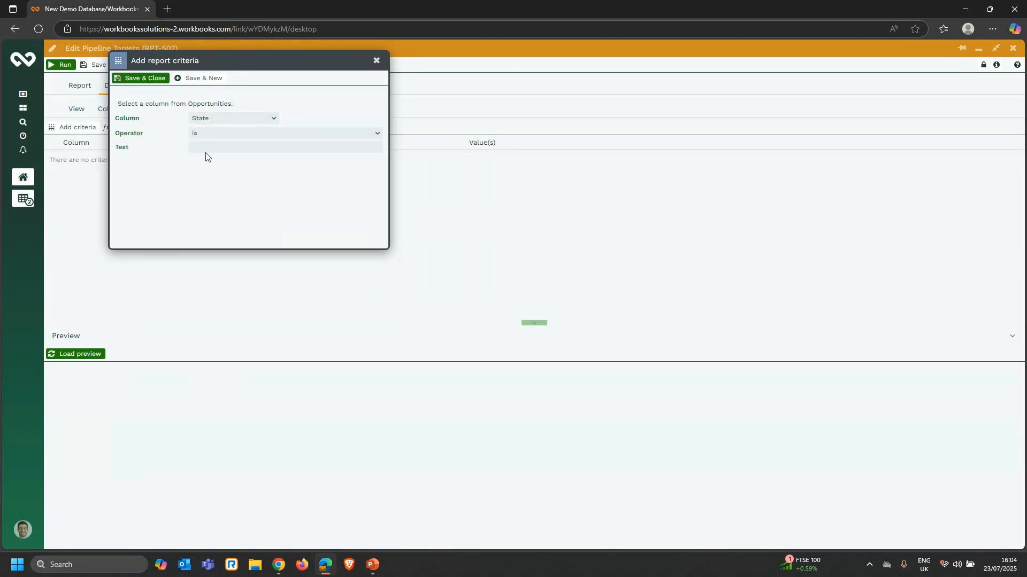
left_click(207, 147)
type("Open")
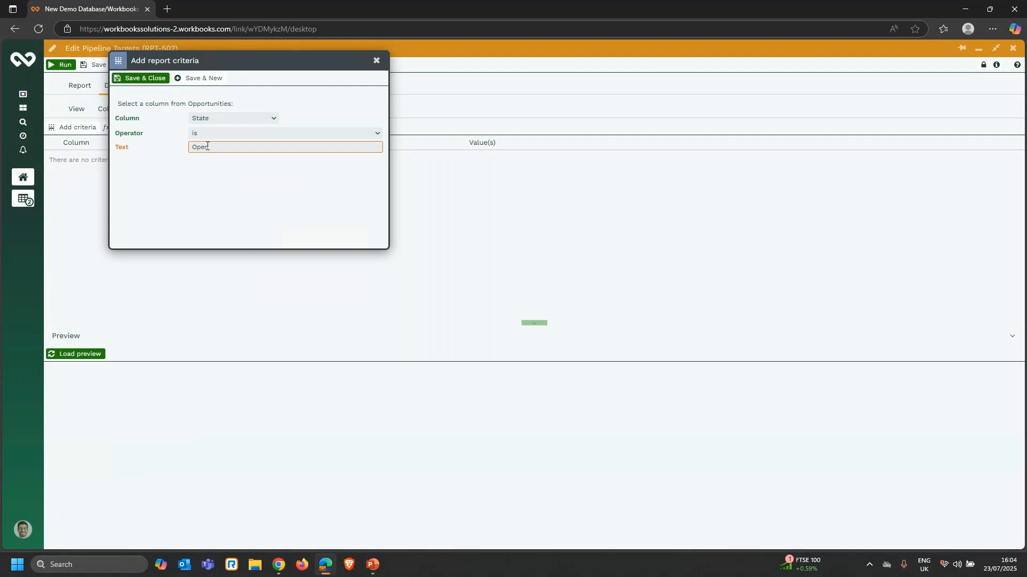
left_click(140, 79)
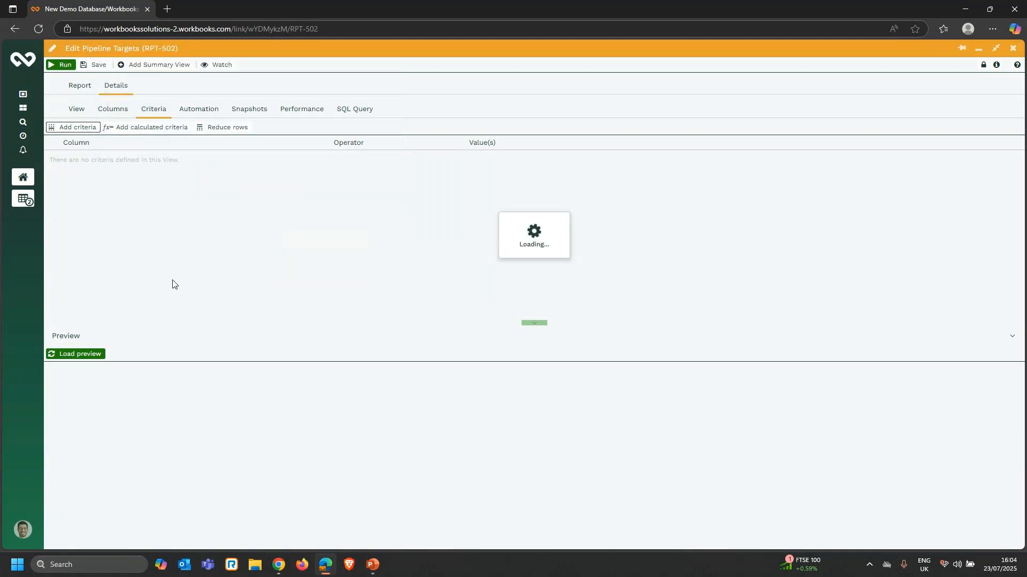
- Add a summary view based on Details and open its column list
left_click(112, 108)
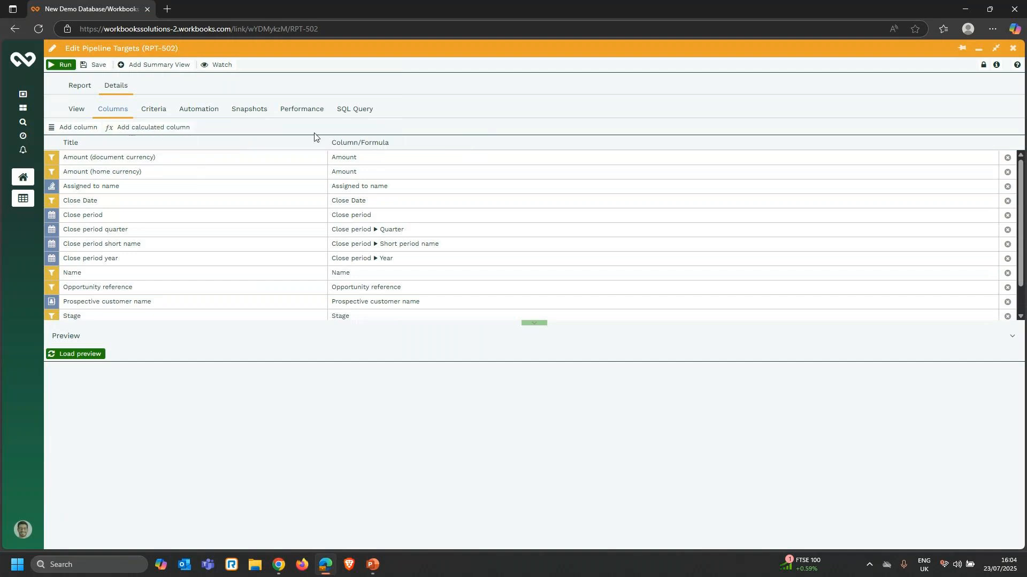
left_click(149, 68)
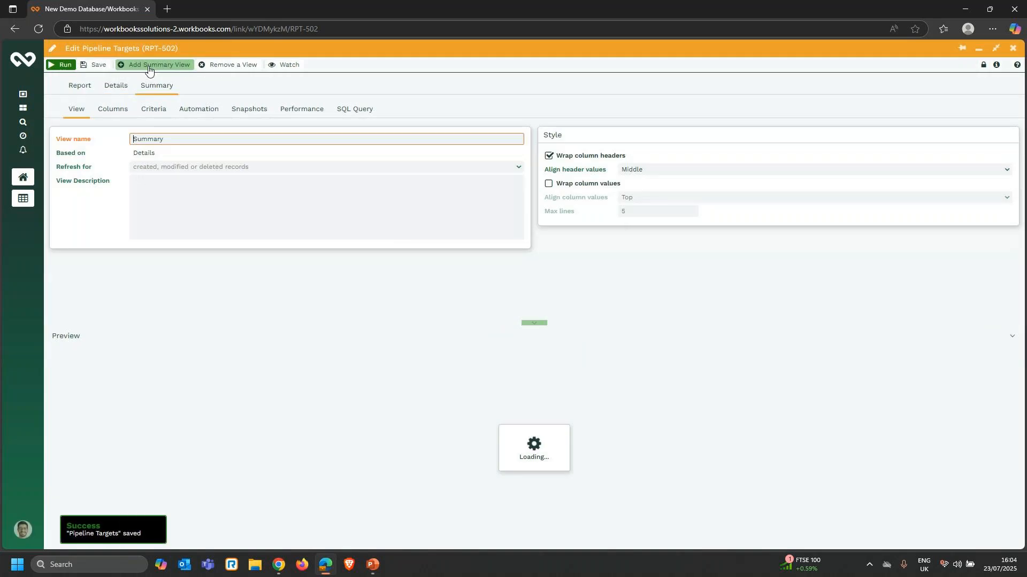
left_click(118, 112)
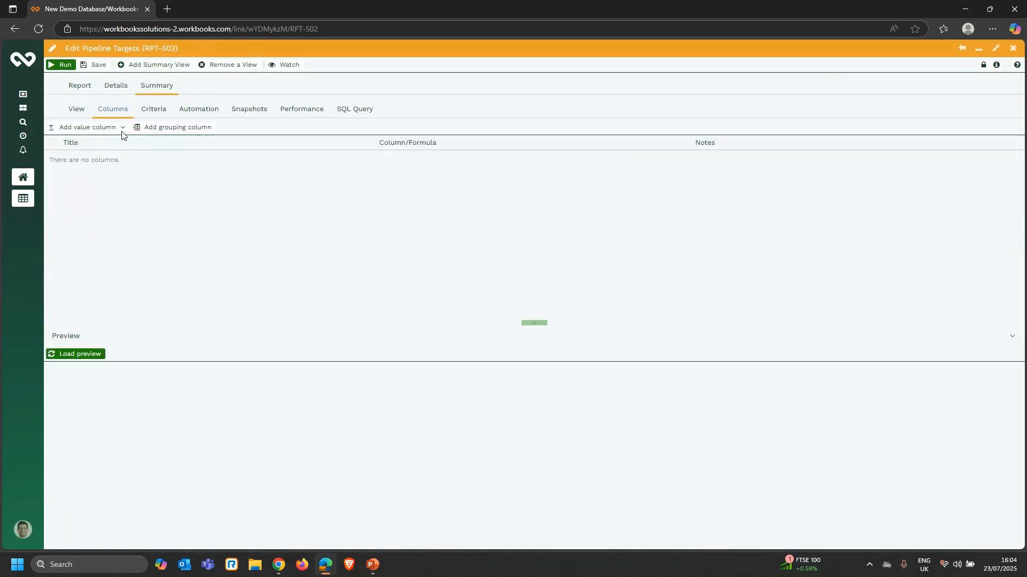
- Add a grouping column to the summary view, grouped by Assigned to name and titled "Sales Rep"
left_click(156, 130)
left_click(466, 140)
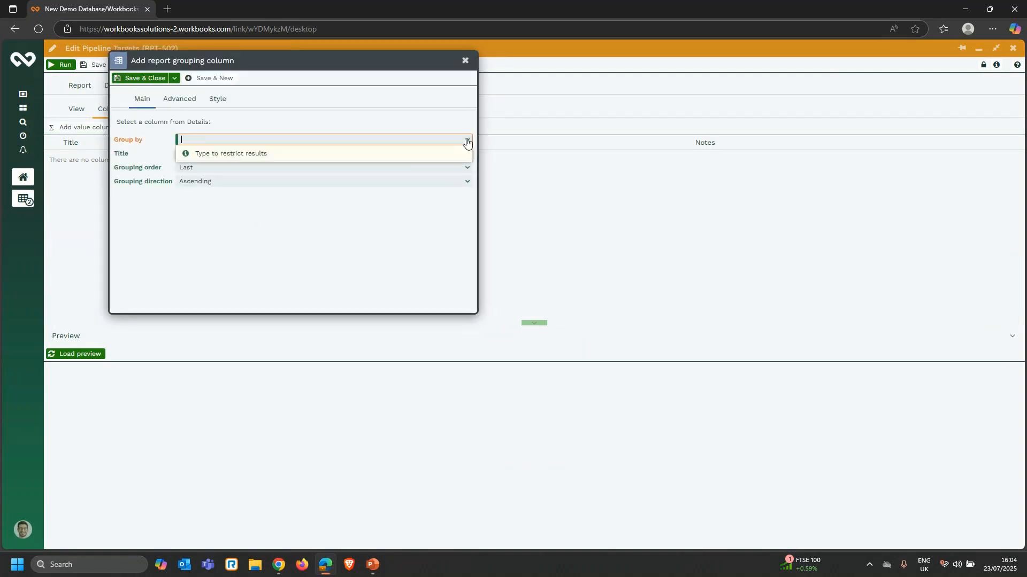
left_click(466, 140)
type("assi")
left_click(205, 153)
left_click_drag(243, 153, 162, 157)
type("Sales Rep")
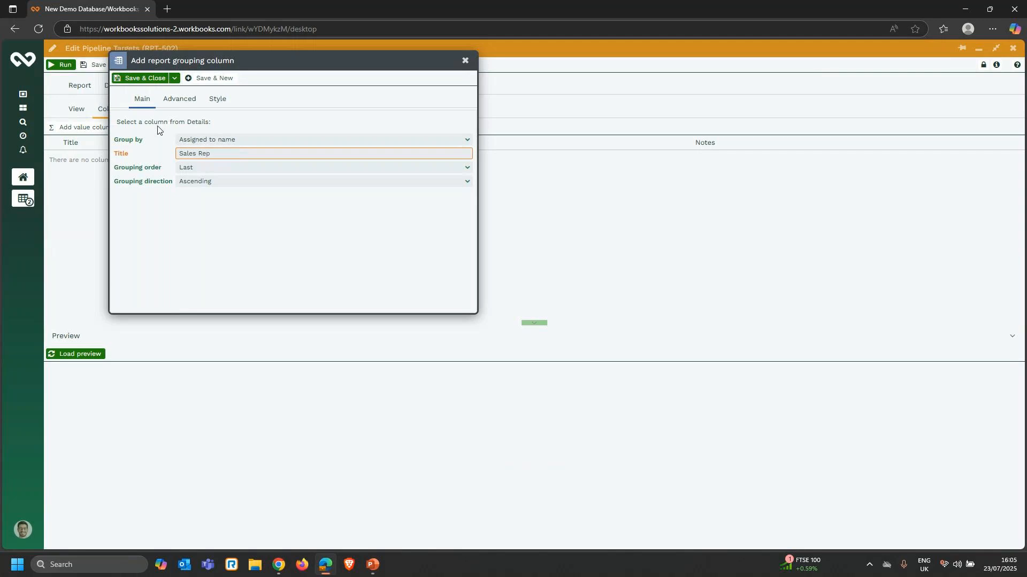
left_click(142, 79)
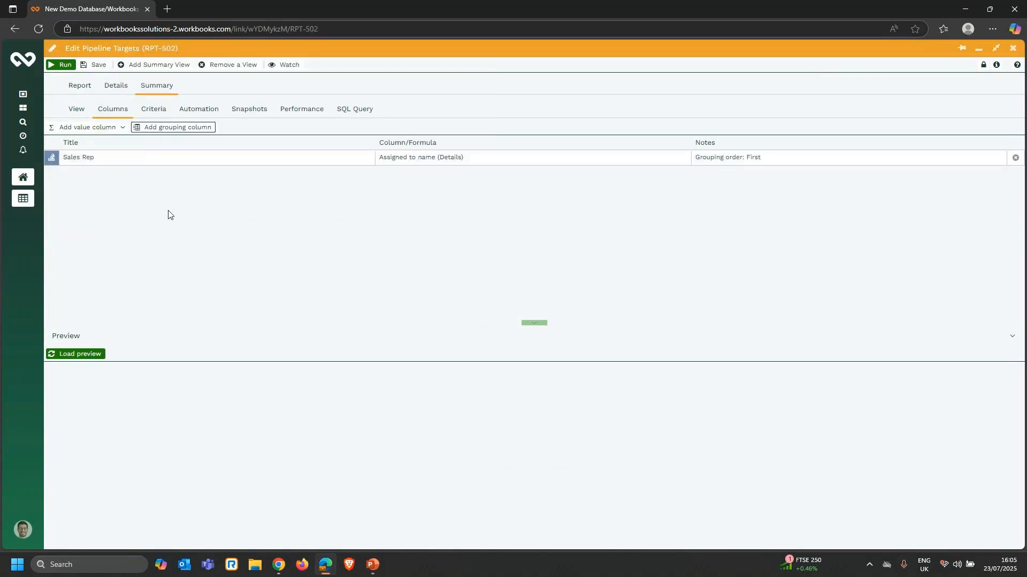
- Add a subtotal column for Amount (home currency) to the summary view, with a grand total below it
left_click(105, 128)
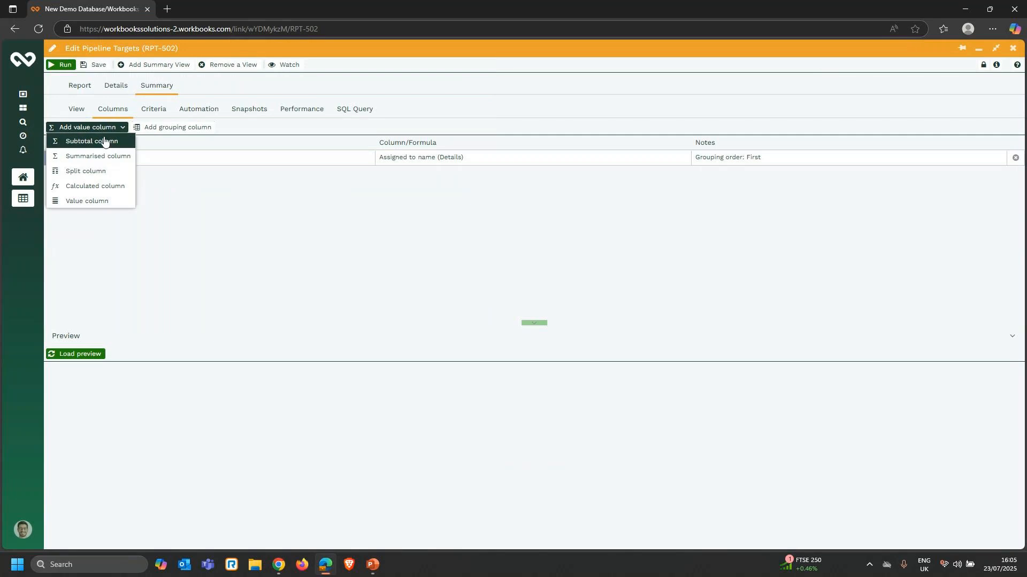
left_click(104, 141)
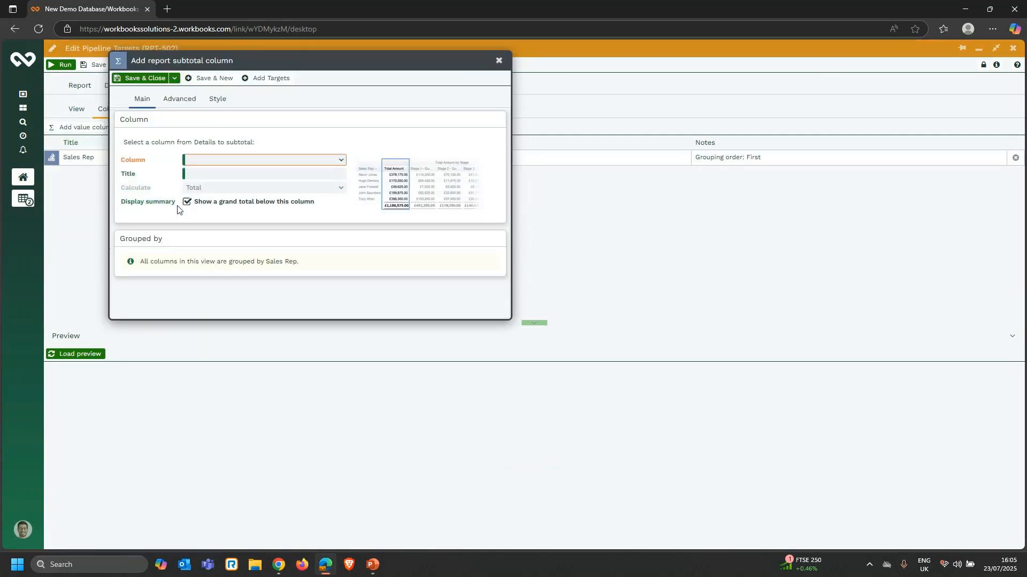
type("amou")
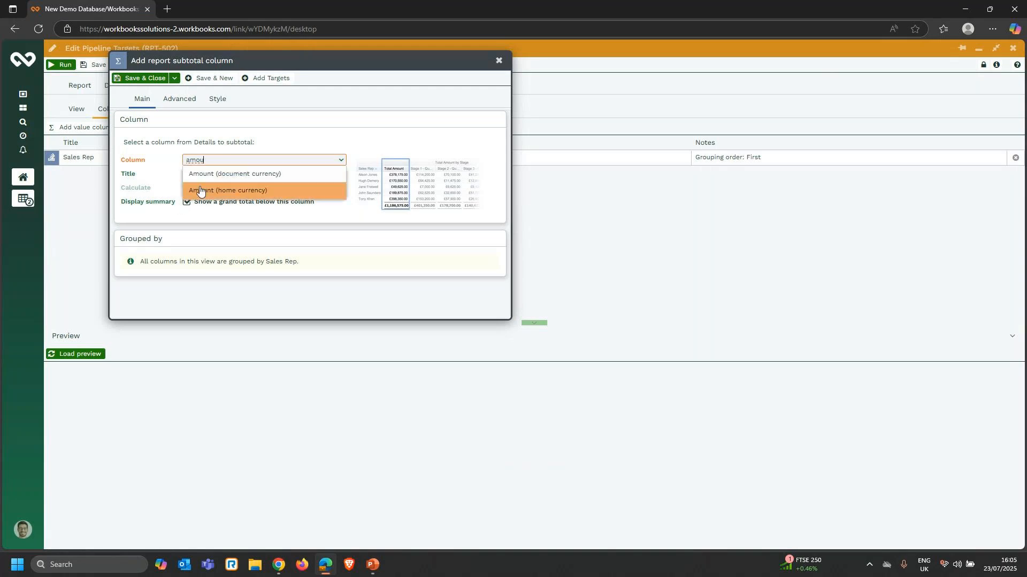
left_click(200, 191)
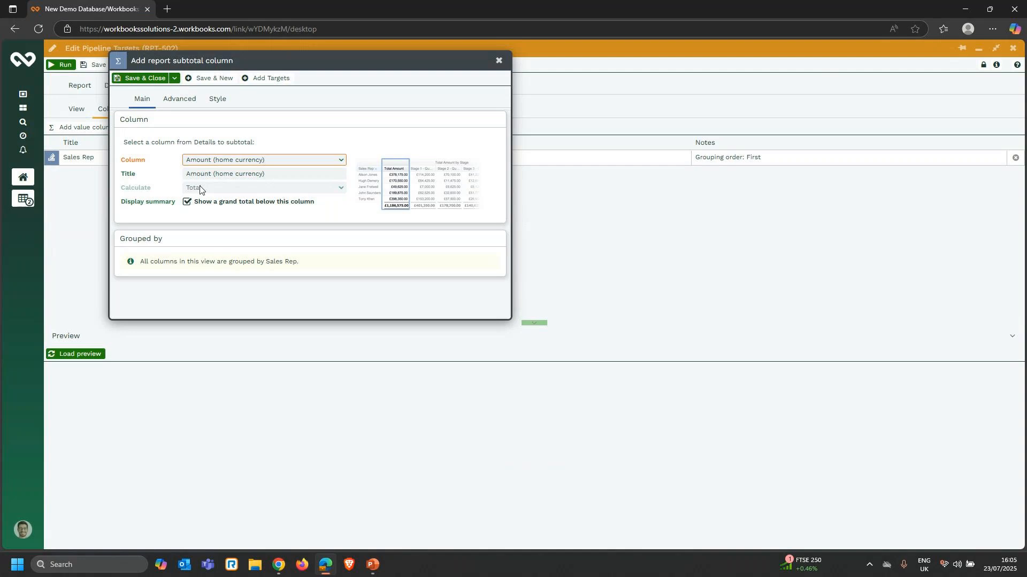
left_click(148, 81)
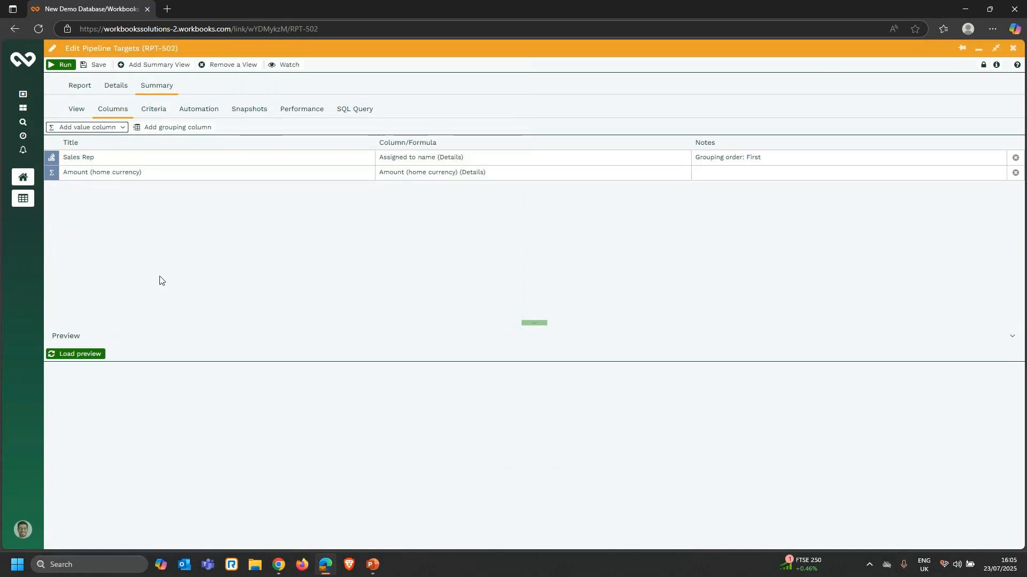
- Load the summary view's preview and enlarge the preview area to read the amounts per sales rep
left_click(102, 354)
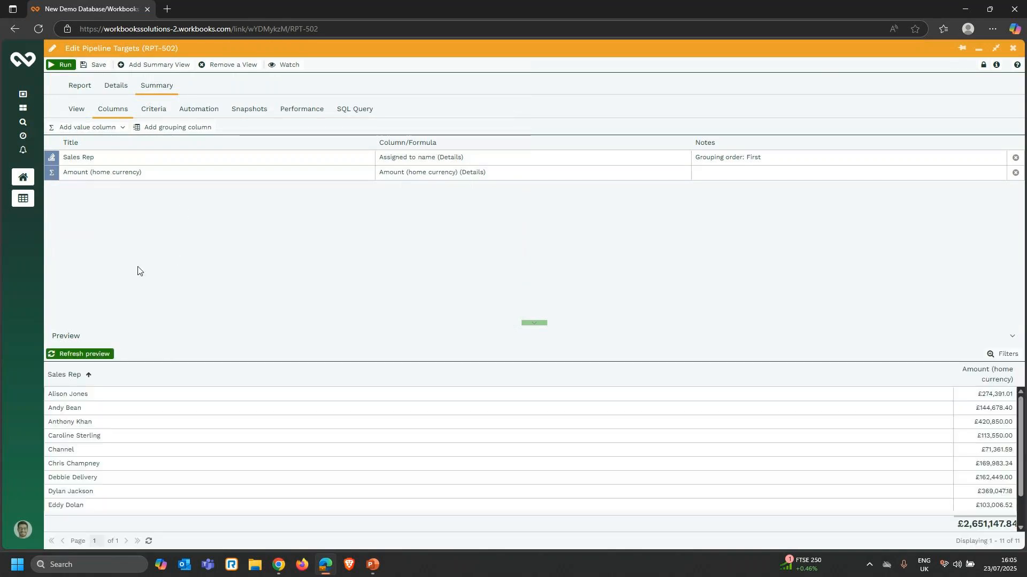
key("ctrl+plus")
key("ctrl+plus")
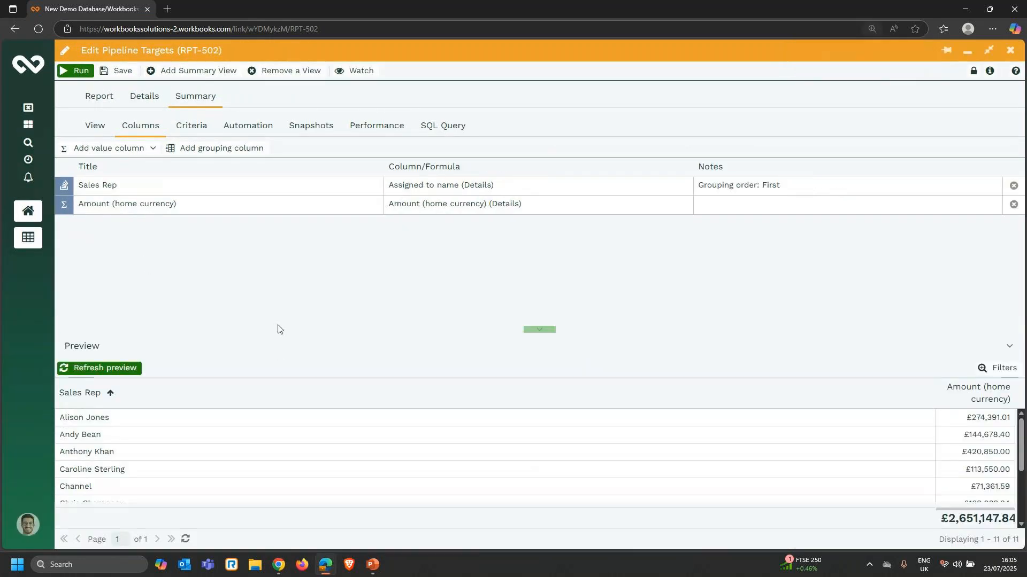
left_click_drag(277, 328, 268, 282)
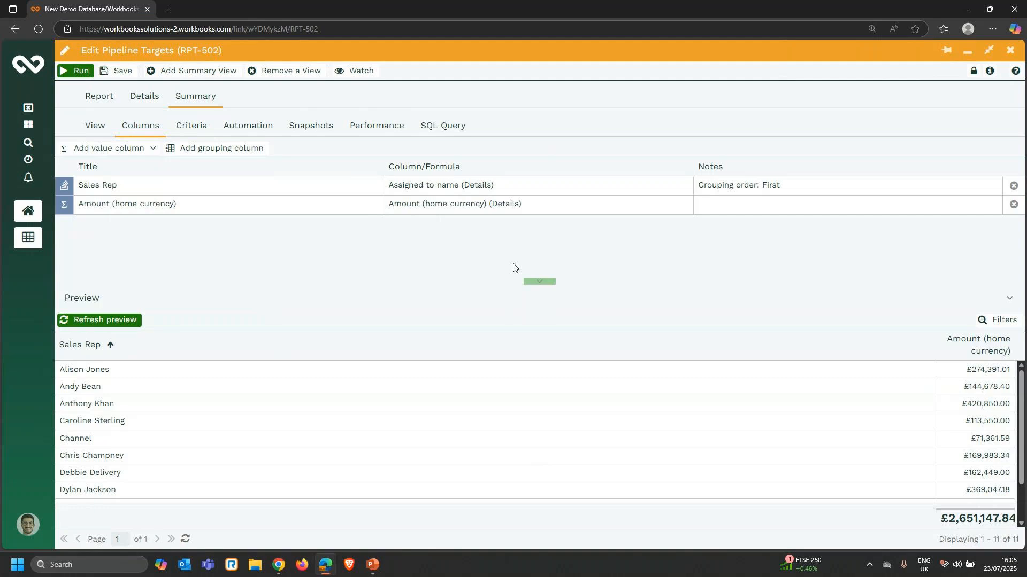
left_click(142, 213)
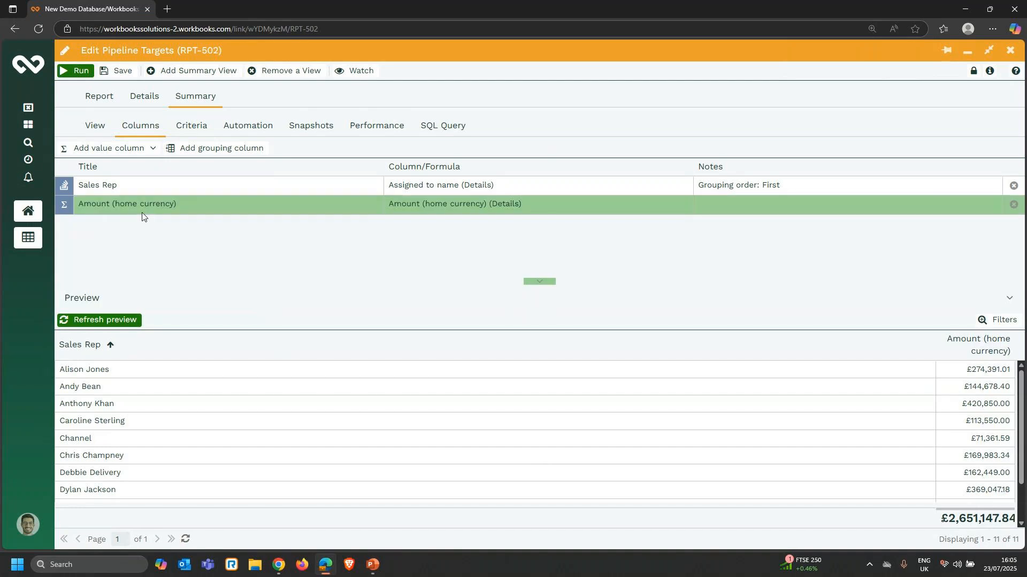
left_click(134, 149)
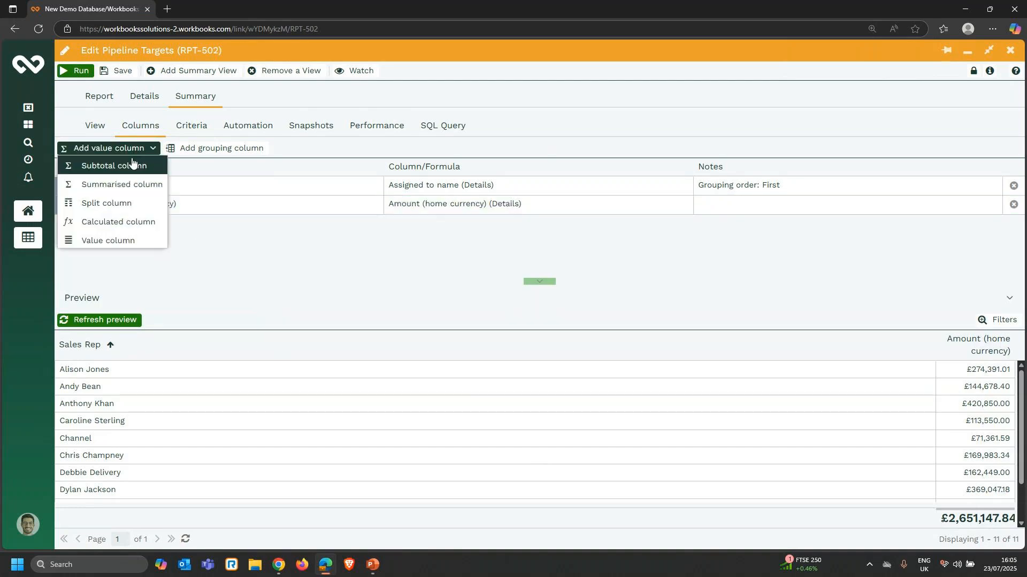
left_click(130, 165)
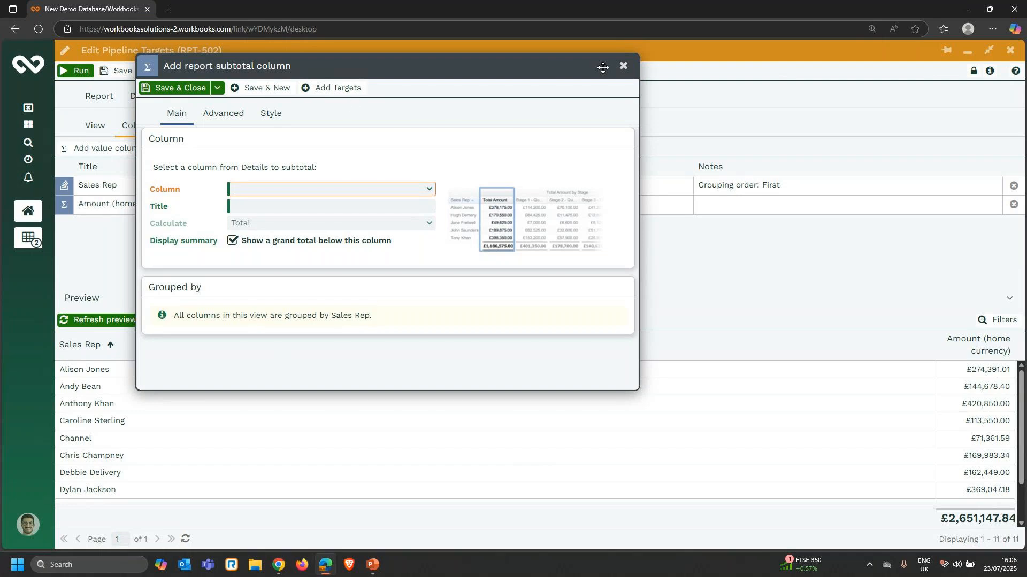
left_click(623, 65)
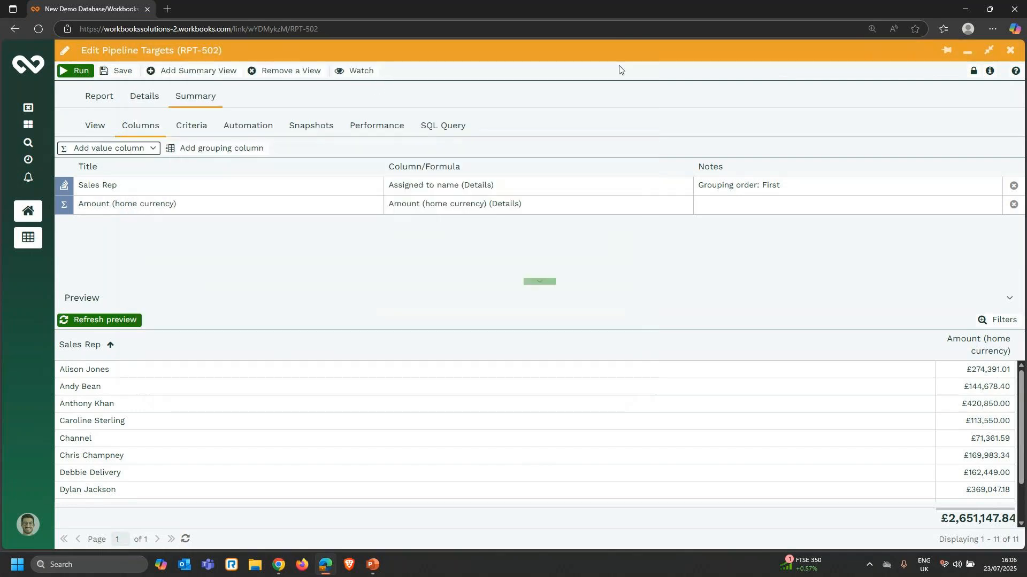
- Set the target type of the Amount (home currency) column to "Define target values per group" and check the available show columns
left_click(202, 210)
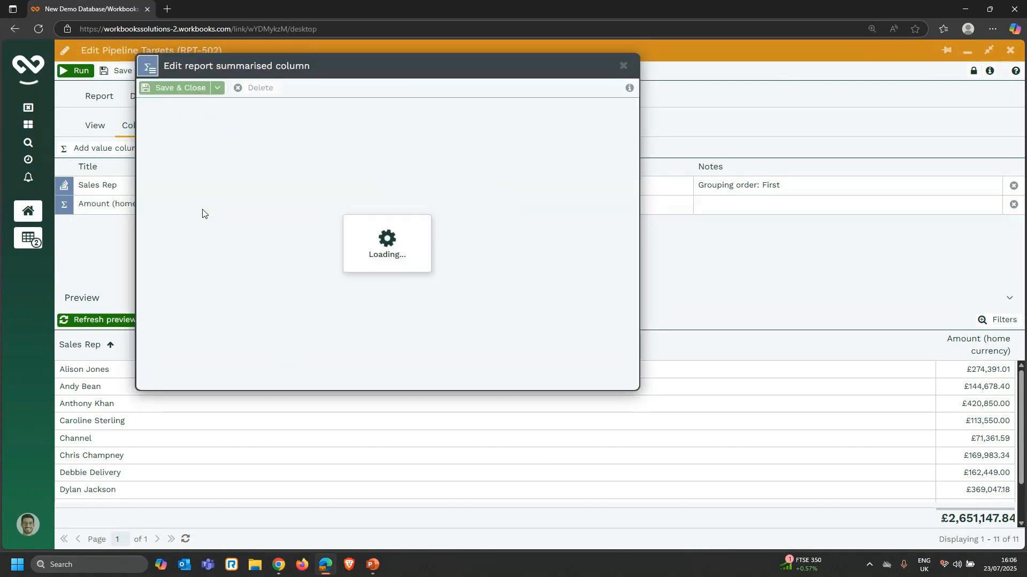
left_click(321, 119)
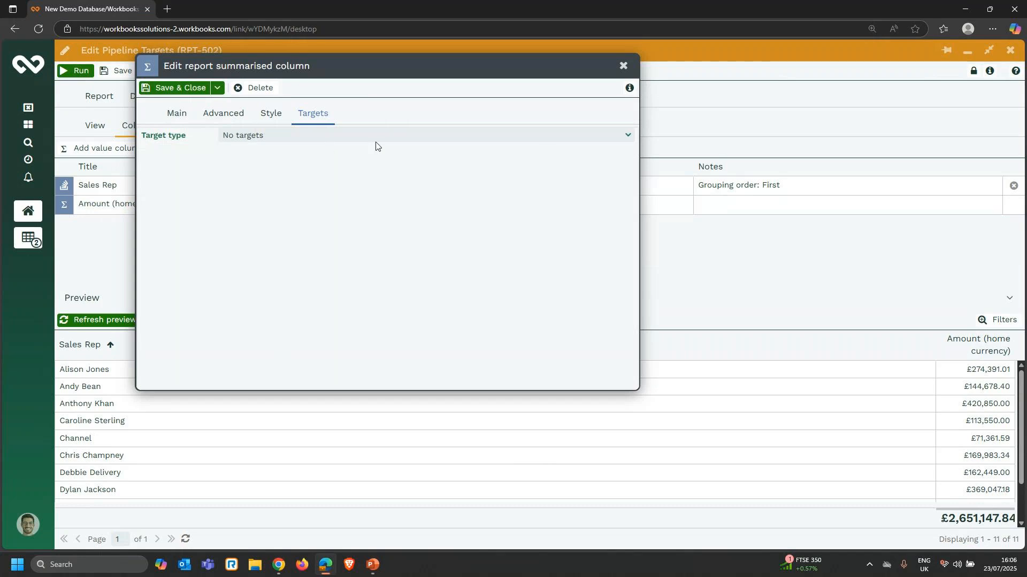
left_click(628, 135)
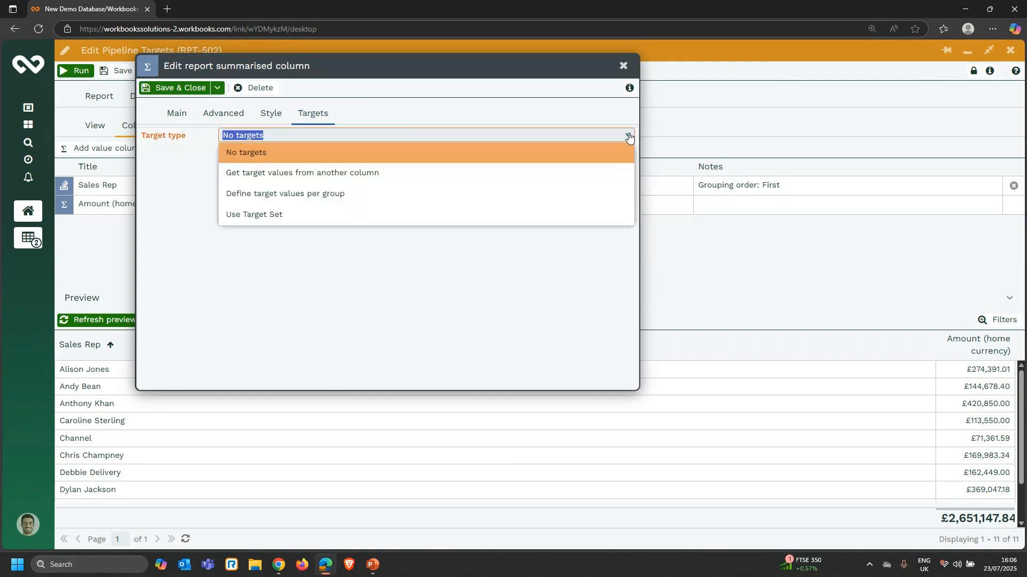
left_click(591, 197)
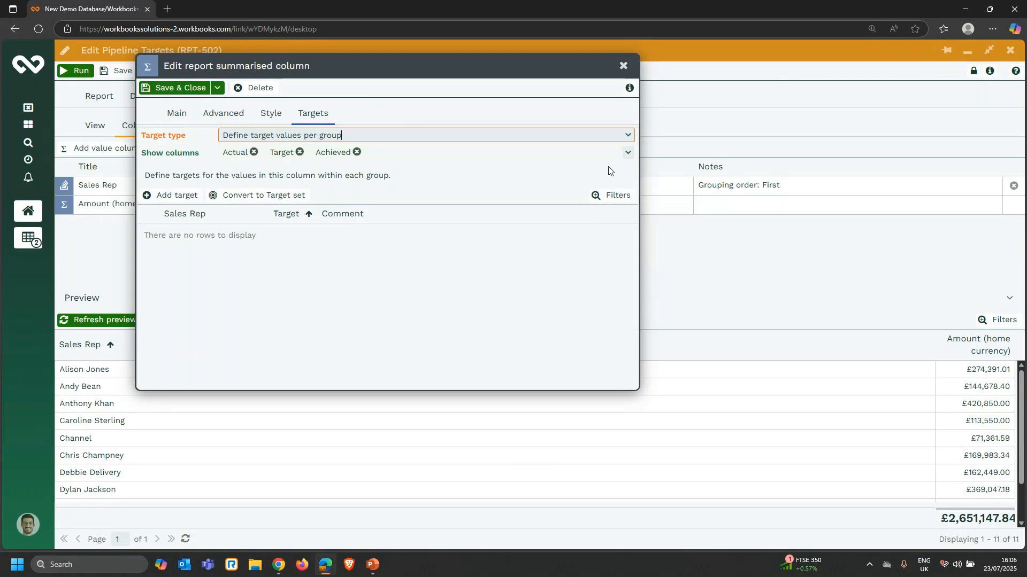
left_click(627, 155)
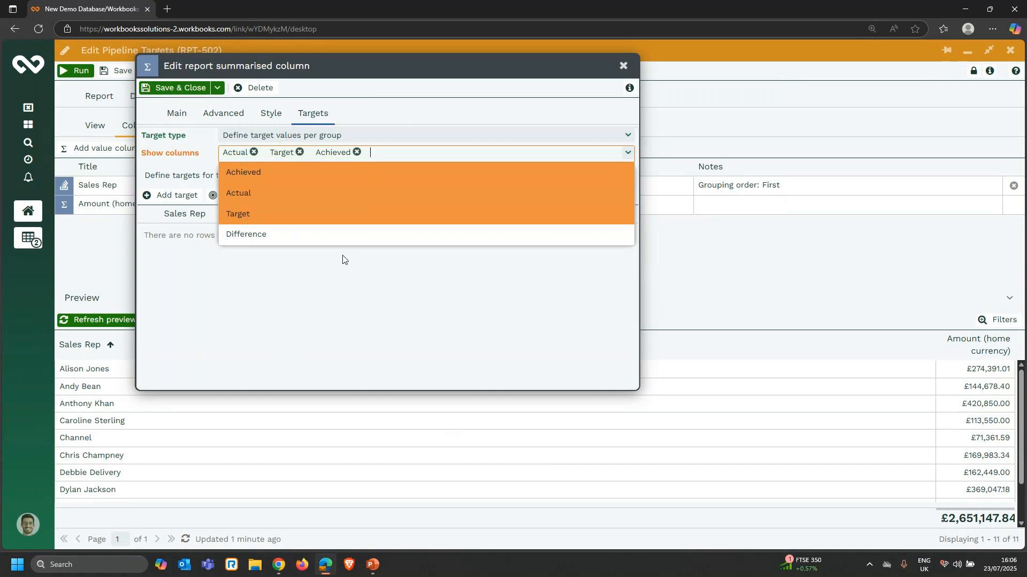
left_click(380, 282)
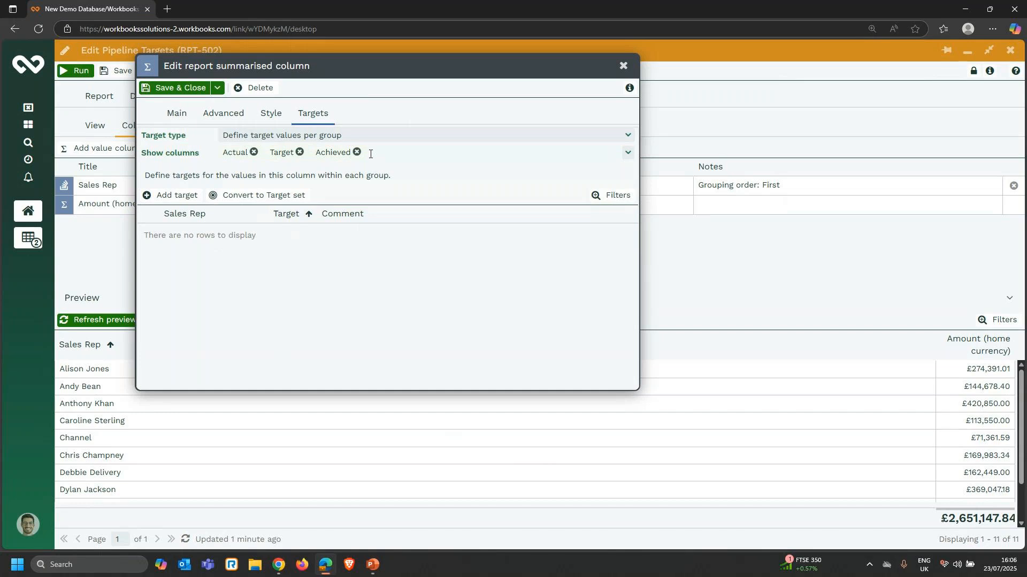
- Add a target of 500,000 for the first sales rep listed in the preview
left_click(187, 198)
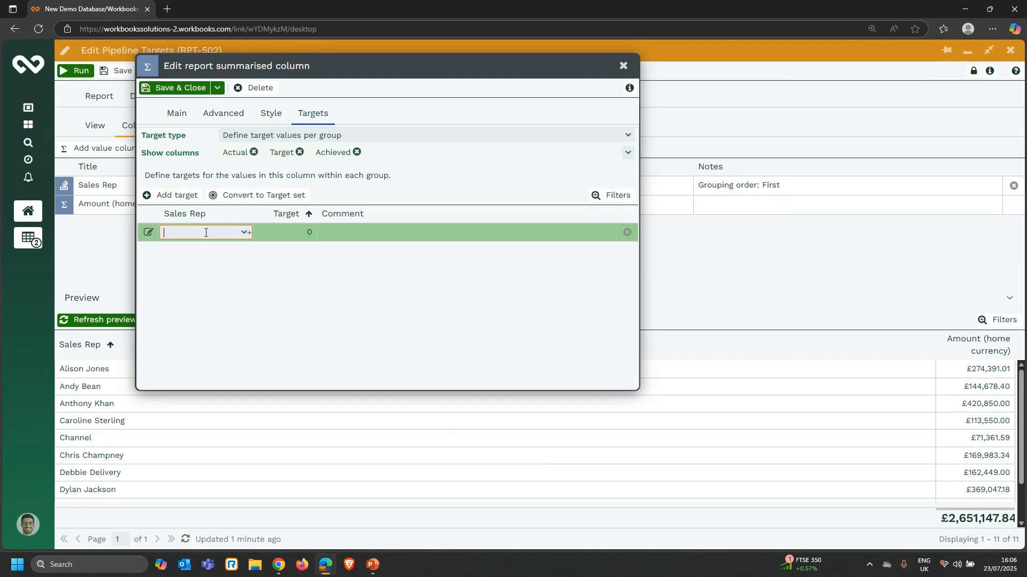
type("Al")
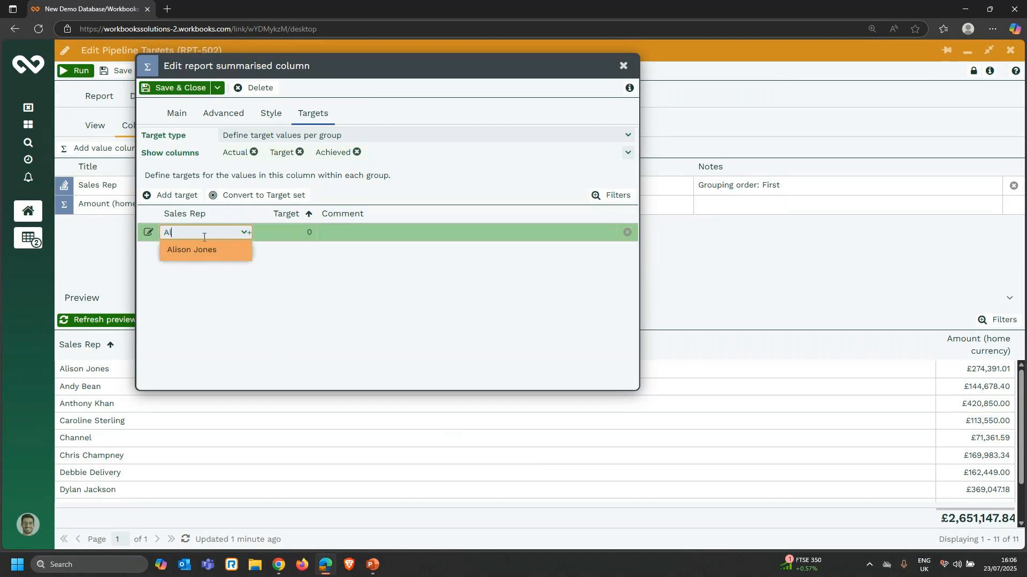
left_click(202, 256)
left_click(307, 232)
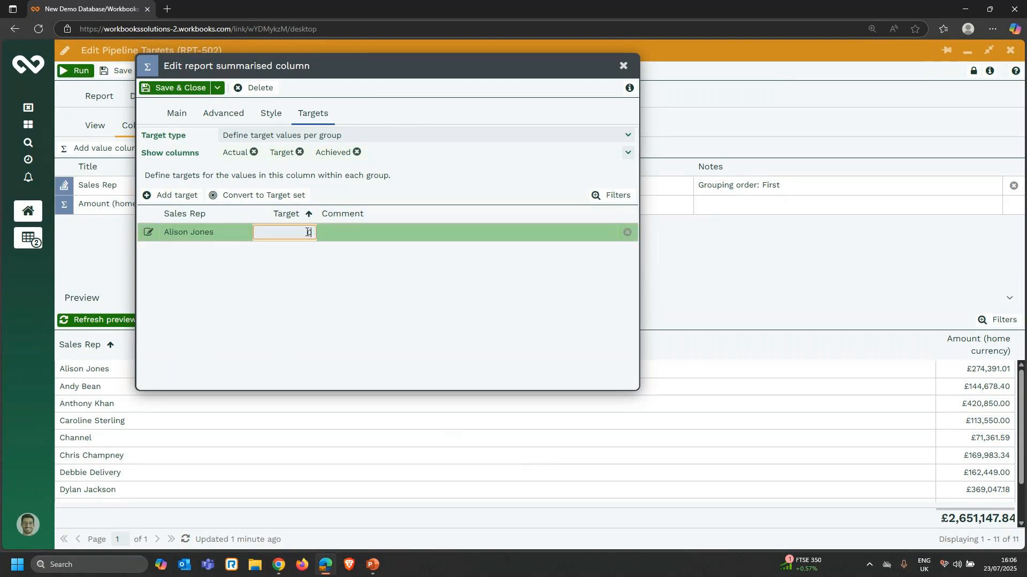
left_click(308, 232)
type("500000")
left_click(291, 262)
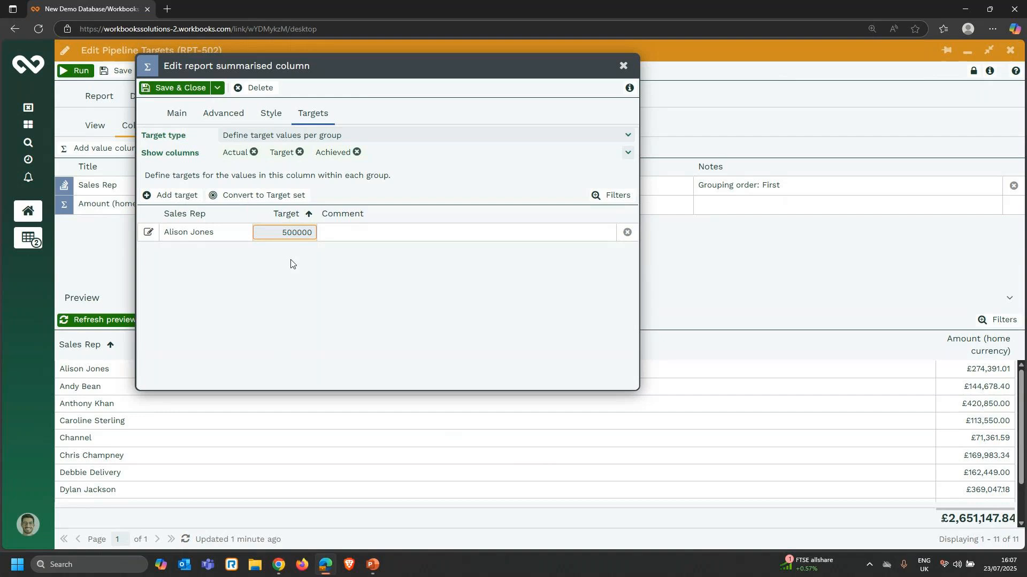
left_click(290, 263)
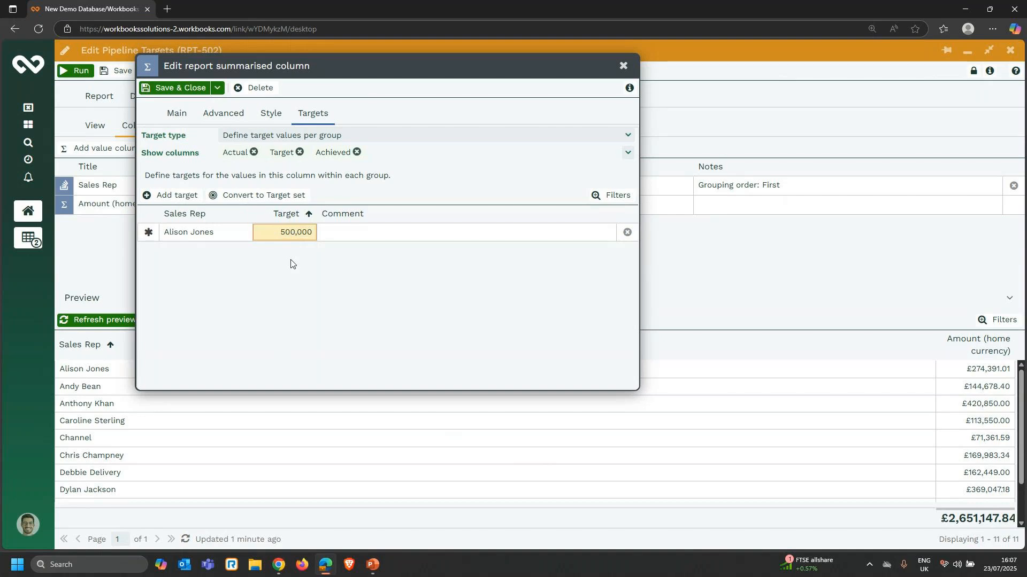
- Add a target of 700,000 for the second sales rep listed in the preview
left_click(172, 196)
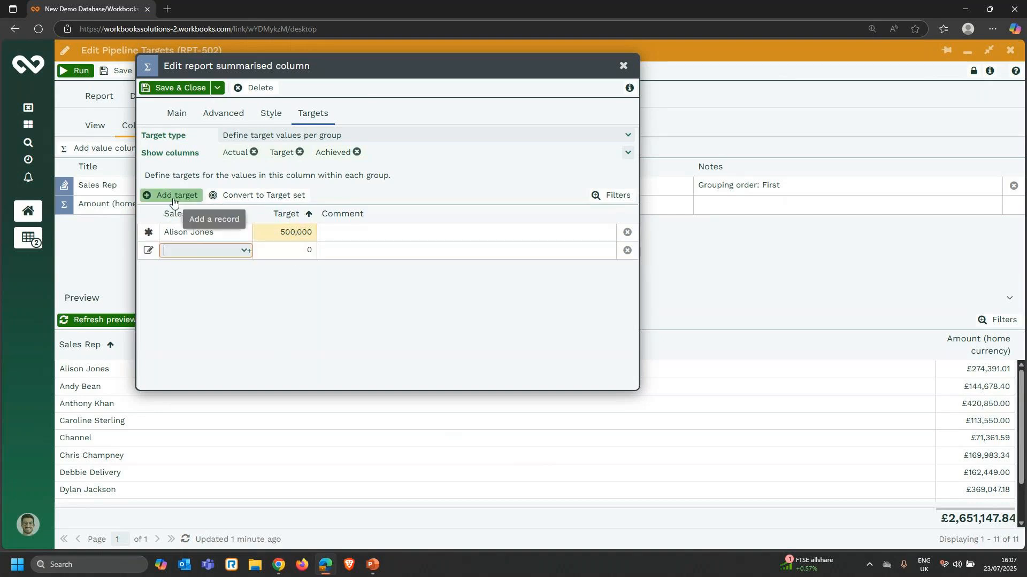
left_click(240, 251)
left_click(224, 287)
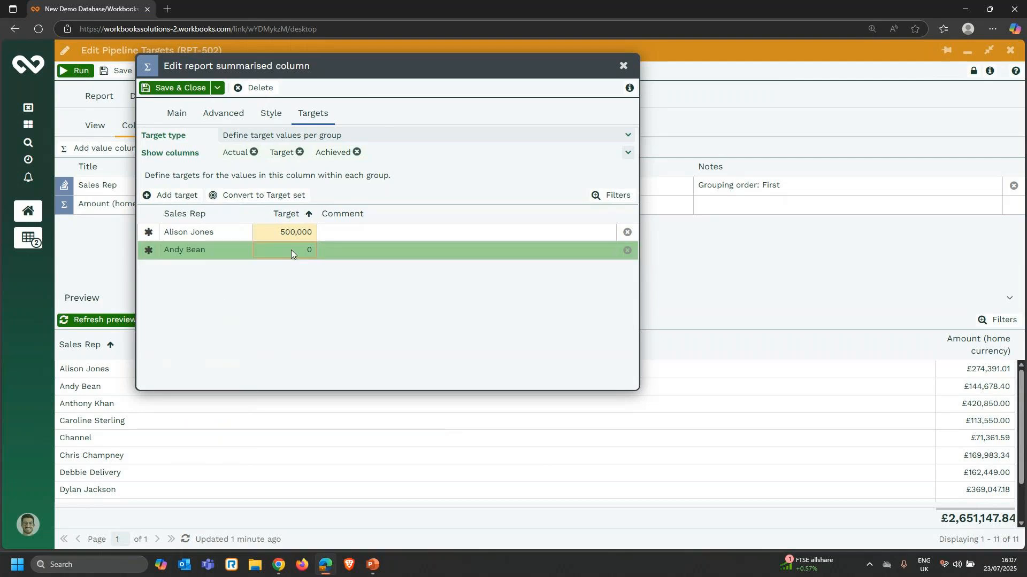
left_click(292, 250)
type("700000")
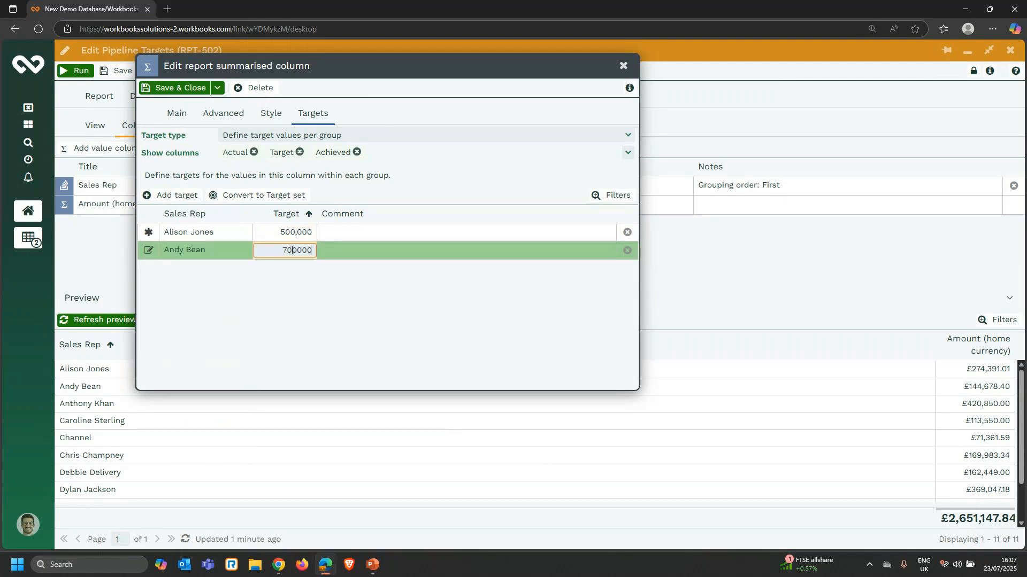
left_click(238, 270)
- Add a target of 400,000 for the third sales rep listed, and apply the saved targets to the summary preview
left_click(161, 195)
type("A")
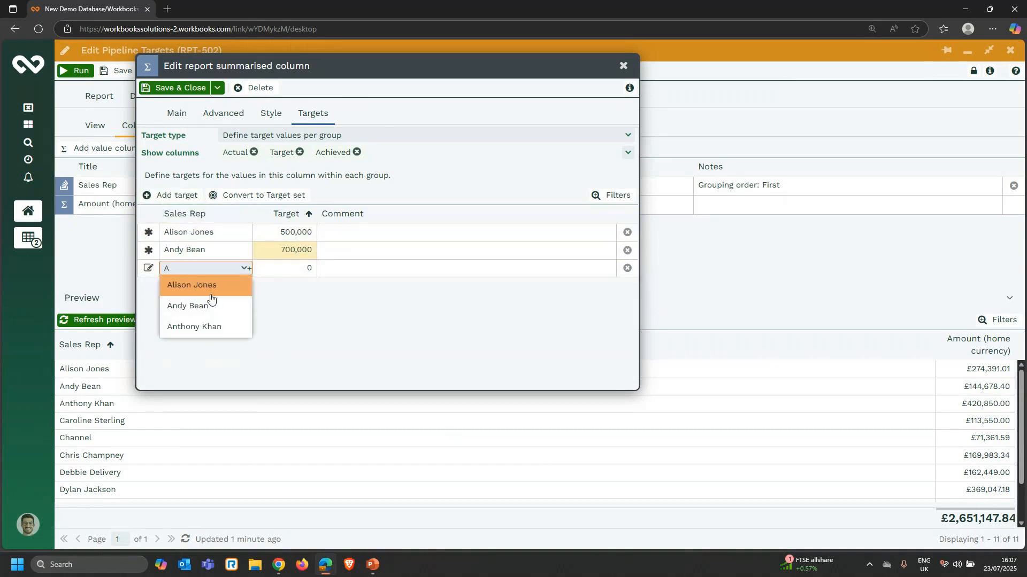
left_click(213, 326)
left_click(283, 269)
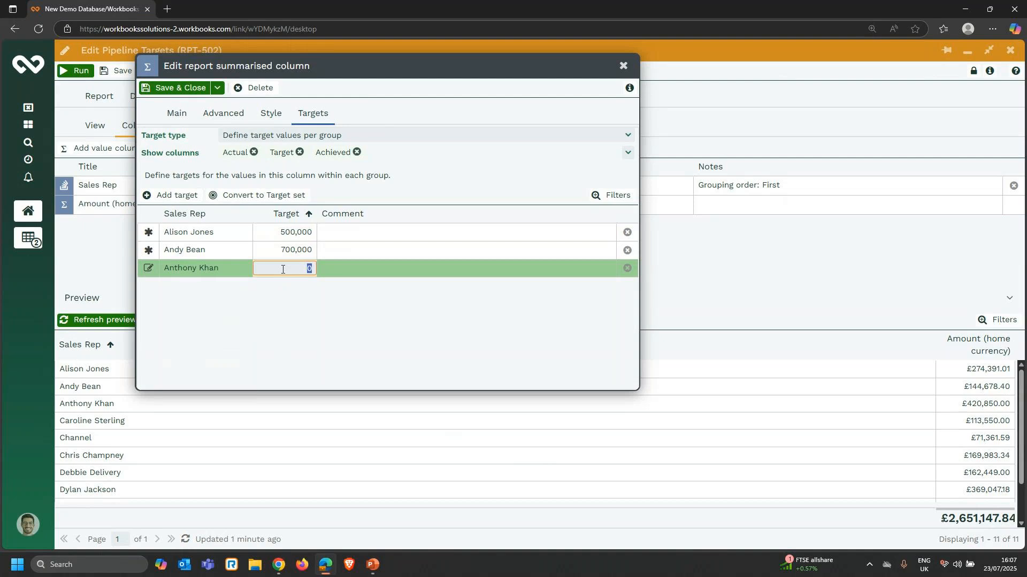
type("400000")
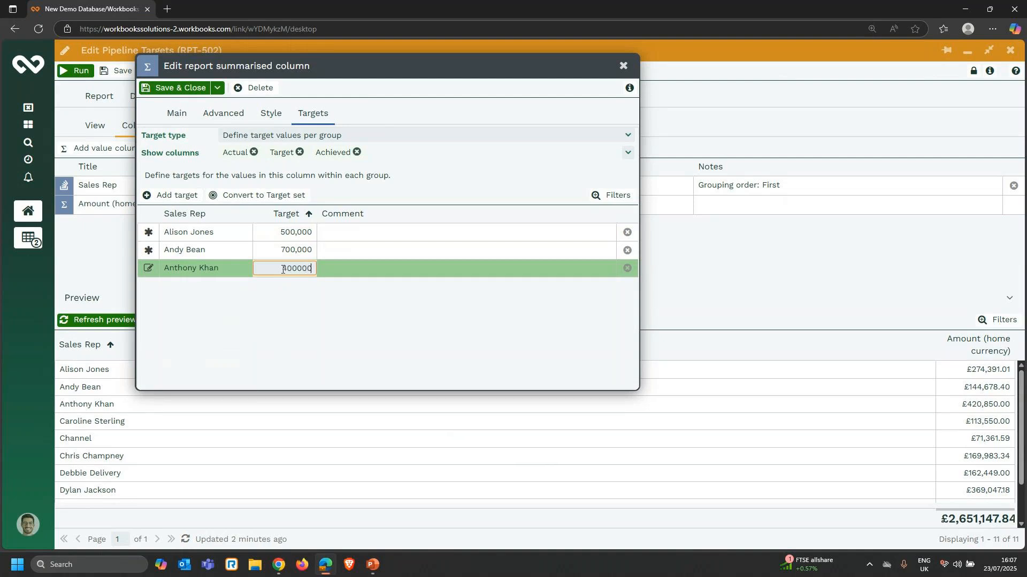
left_click(309, 303)
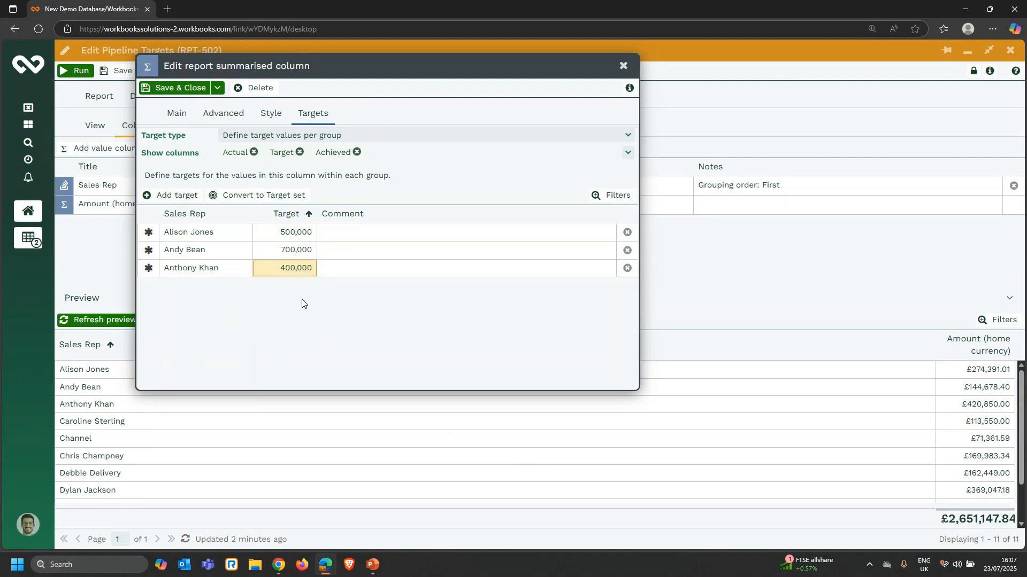
left_click(186, 87)
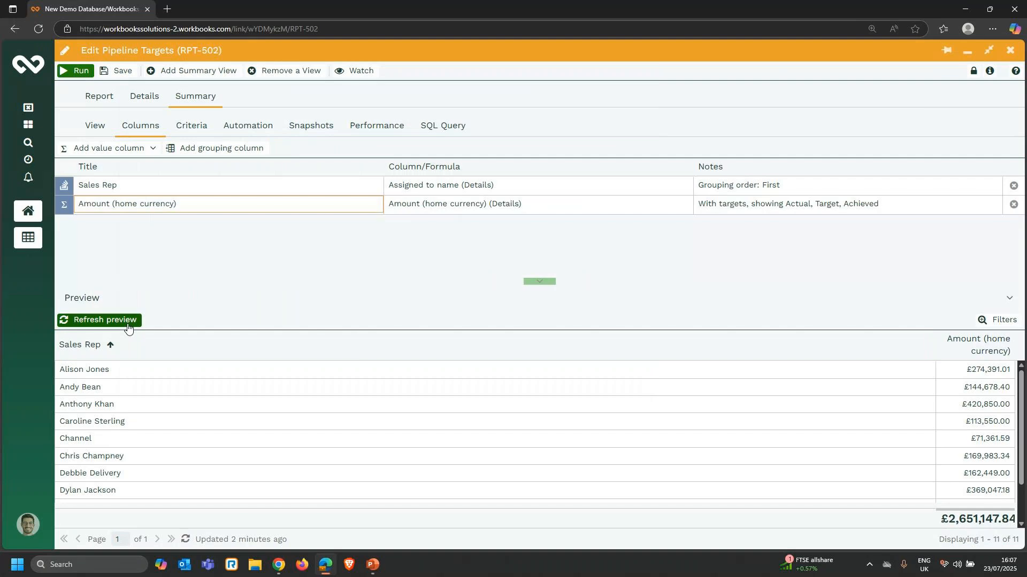
left_click(127, 322)
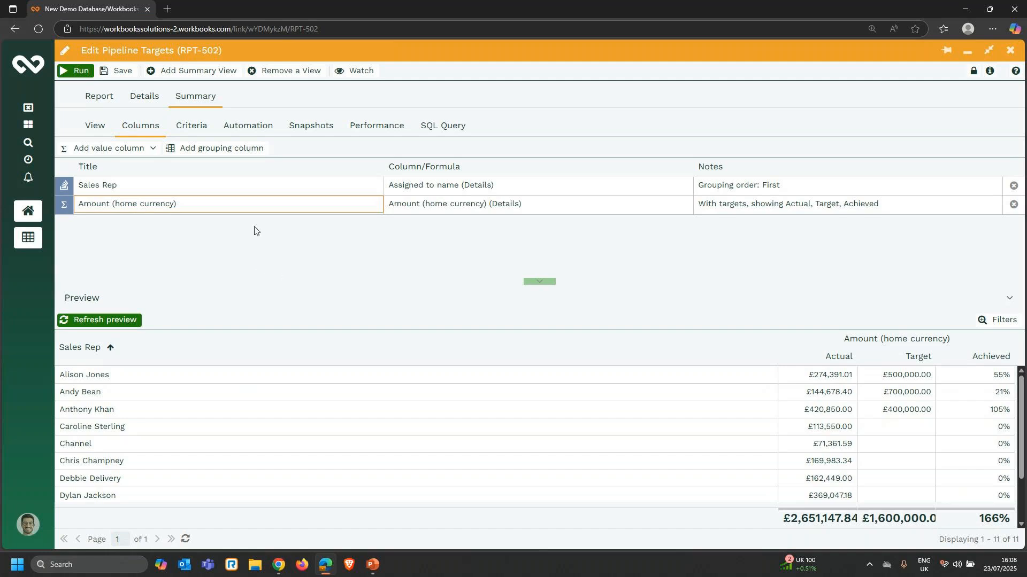
- Set the cell conditional styles of the Amount (home currency) summary column to "Conditional styling on targets"
left_click(168, 210)
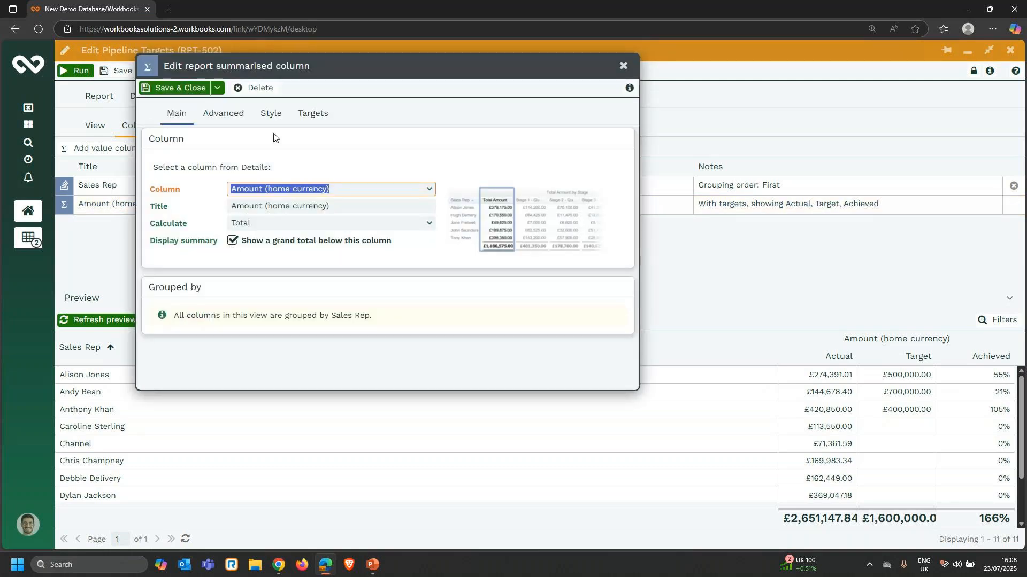
left_click(272, 119)
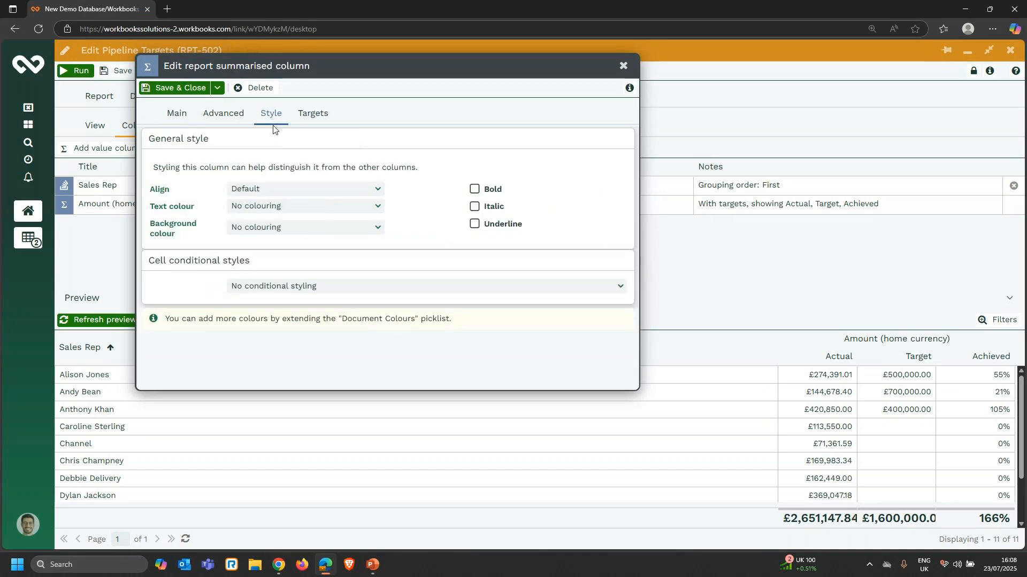
left_click(617, 284)
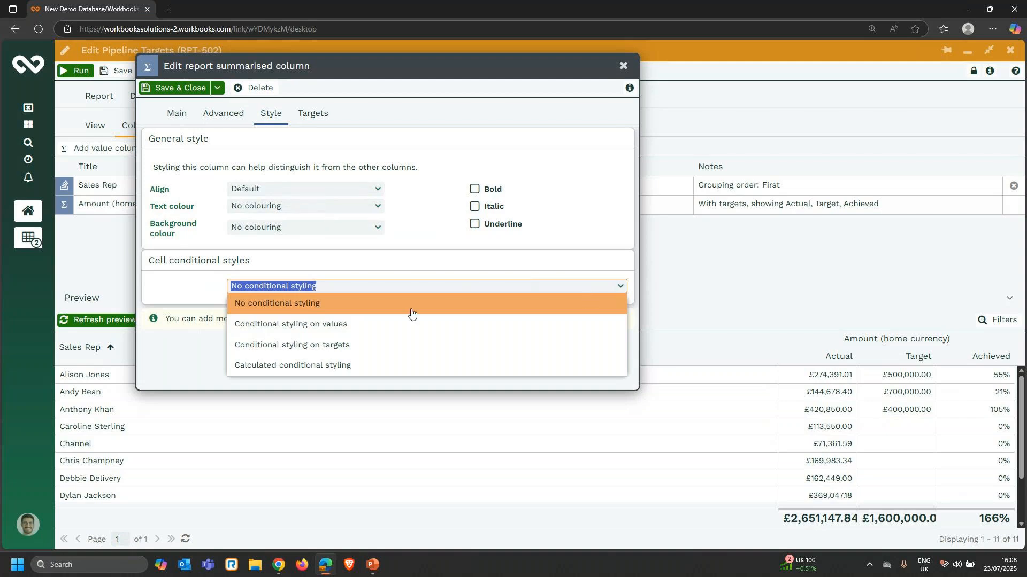
left_click(322, 345)
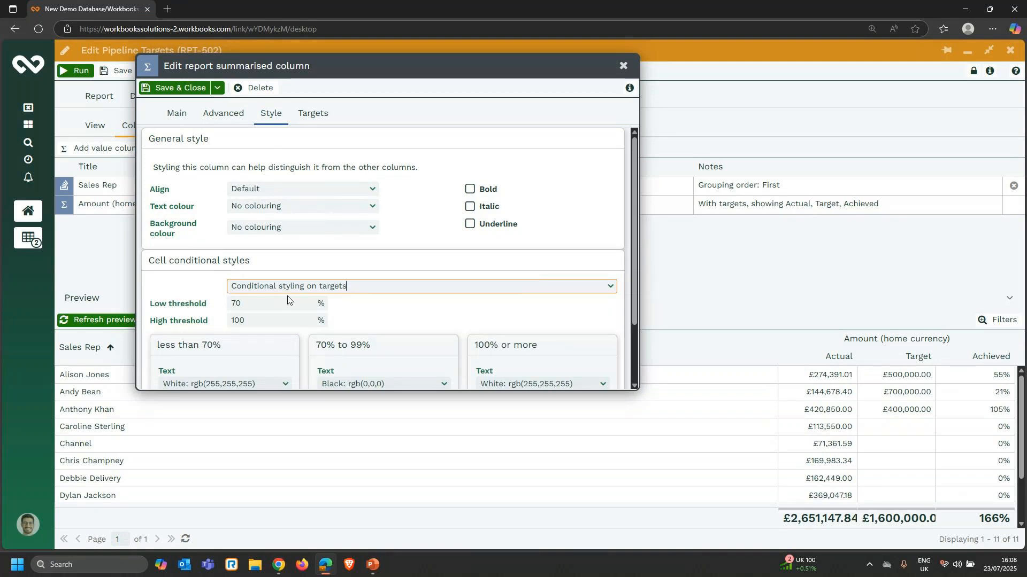
- Set the conditional styling's low threshold to 40% and high threshold to 90%, and apply the saved styling to the summary preview
double_click(239, 303)
type("4")
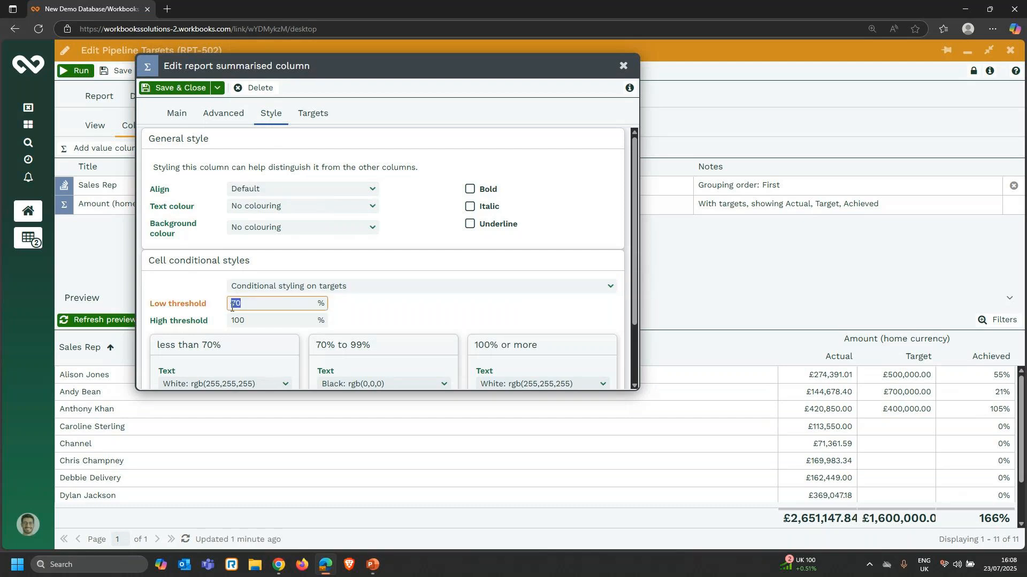
type("0")
key("Tab")
type("90")
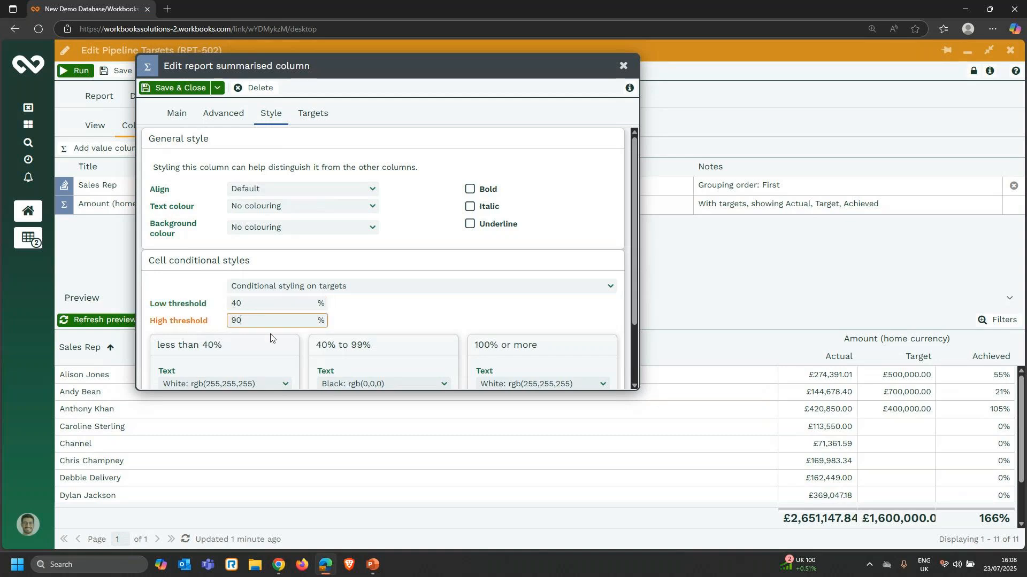
left_click(481, 324)
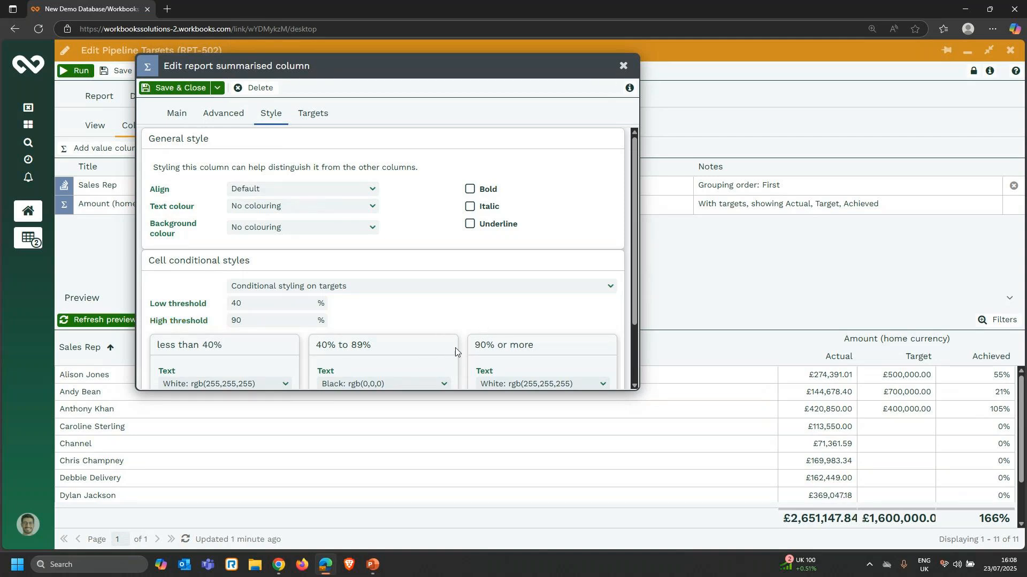
scroll(432, 344, "down", 2)
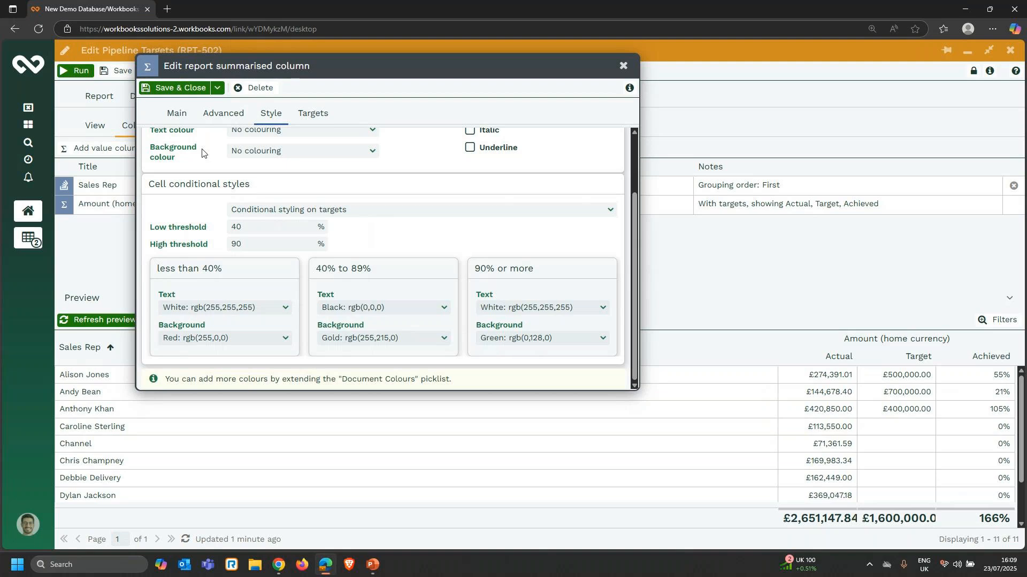
left_click(177, 89)
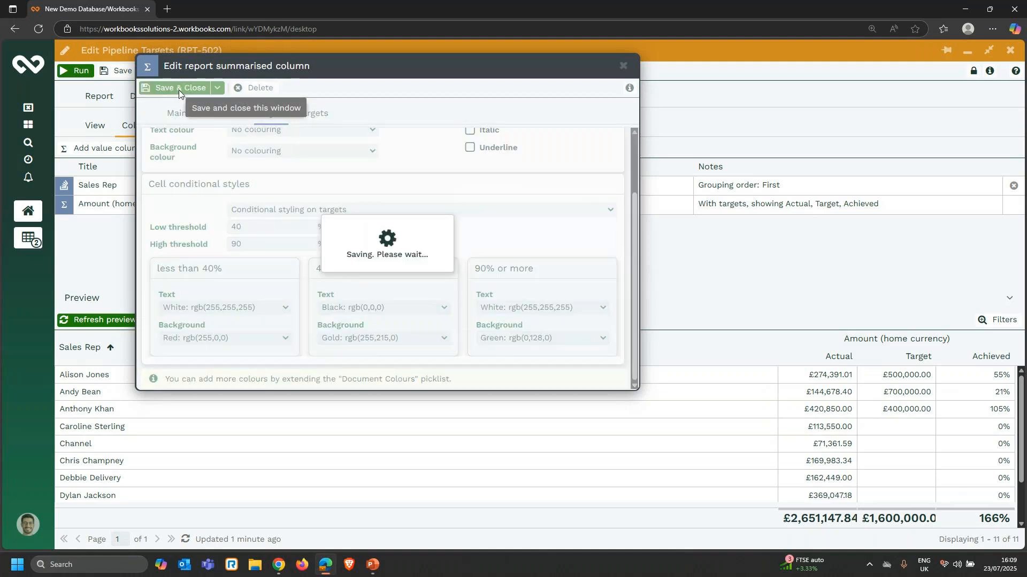
left_click(127, 321)
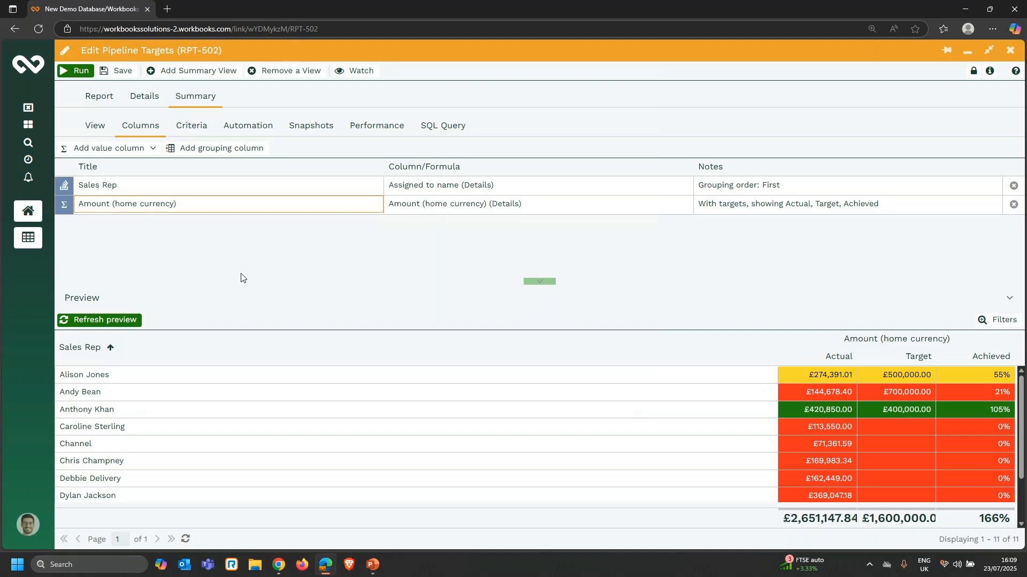
- Run the report and start a new bar chart of the Summary view titled "Sales Rep Performance"
left_click(79, 71)
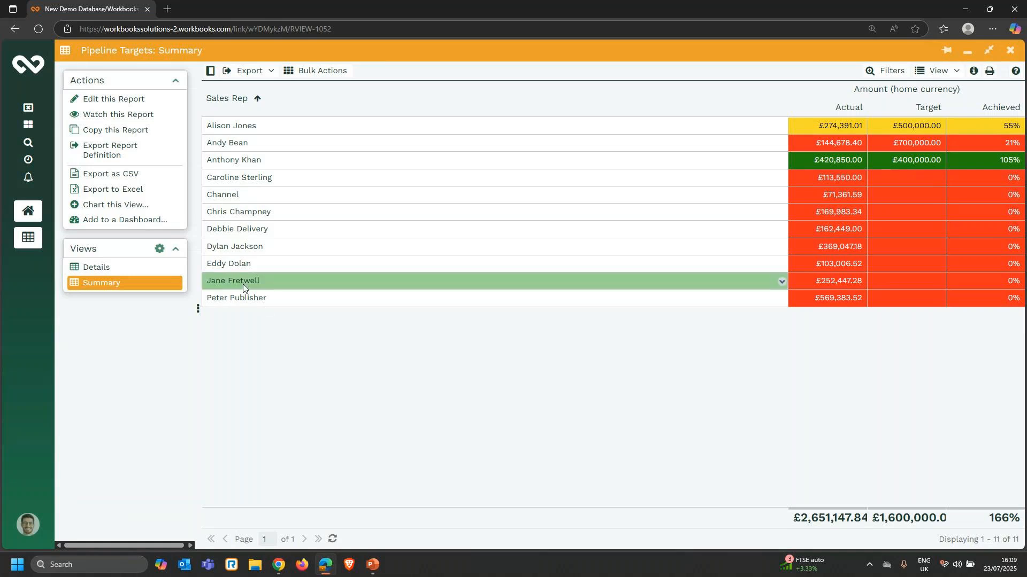
left_click(155, 209)
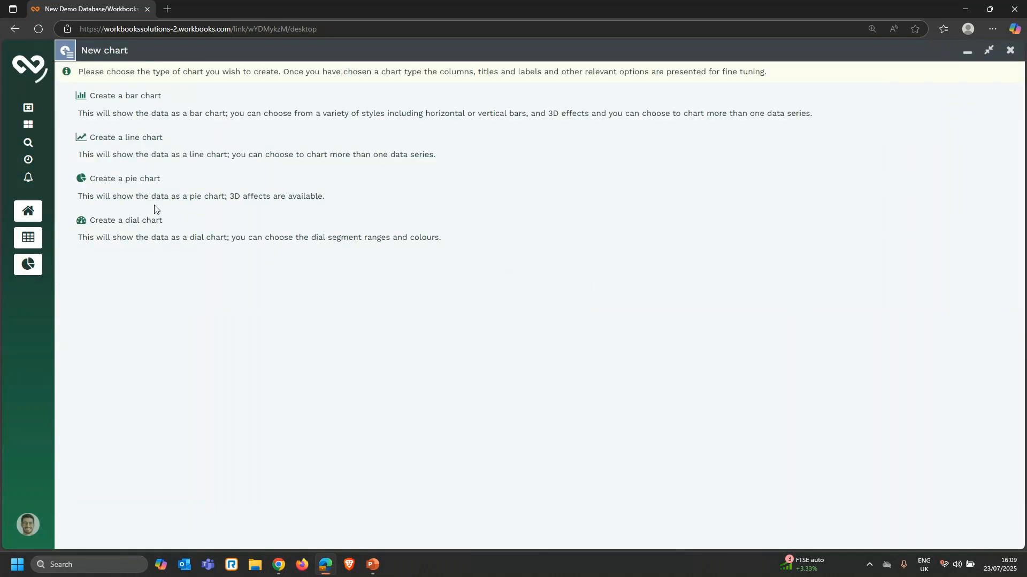
left_click(168, 99)
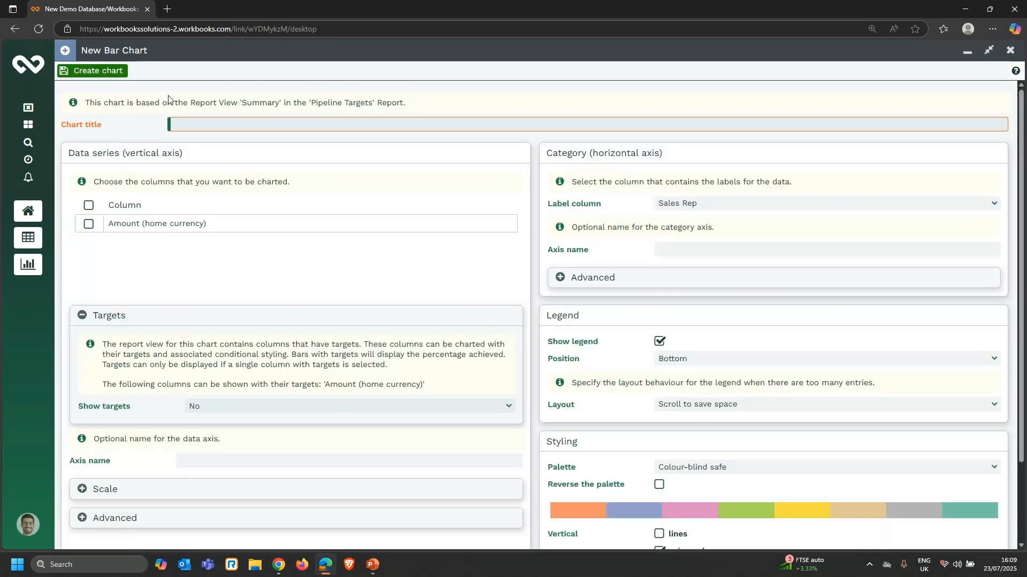
type("Sales Rep Performance")
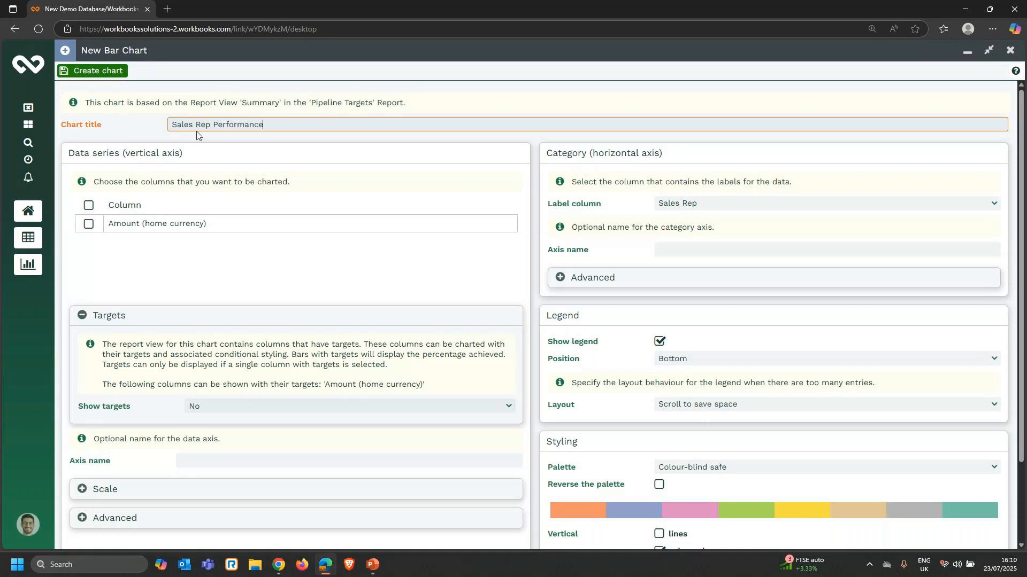
left_click(196, 147)
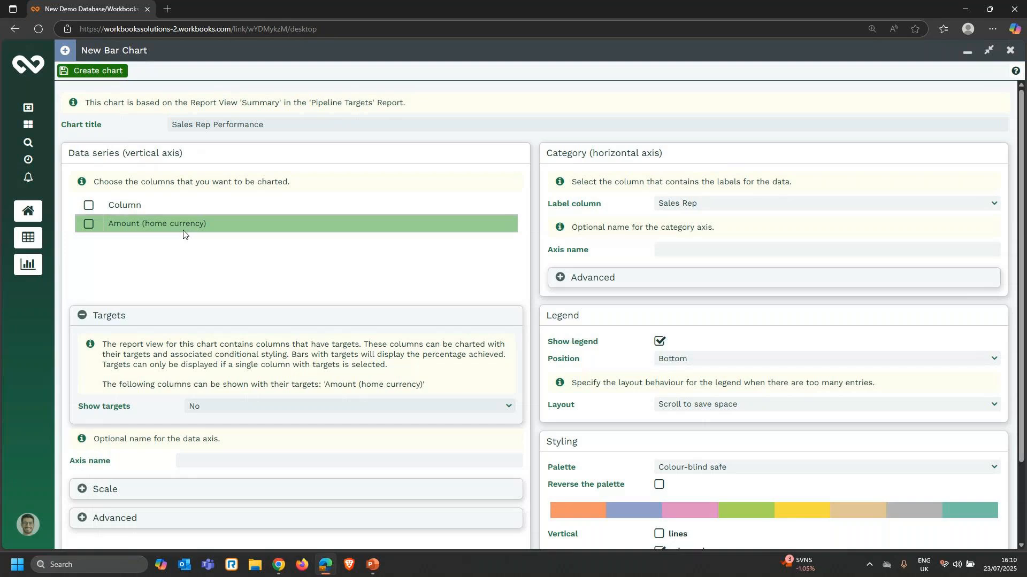
- Create the bar chart from Amount (home currency) with Show targets set to "Yes with conditional styling", and close it after viewing
left_click(119, 224)
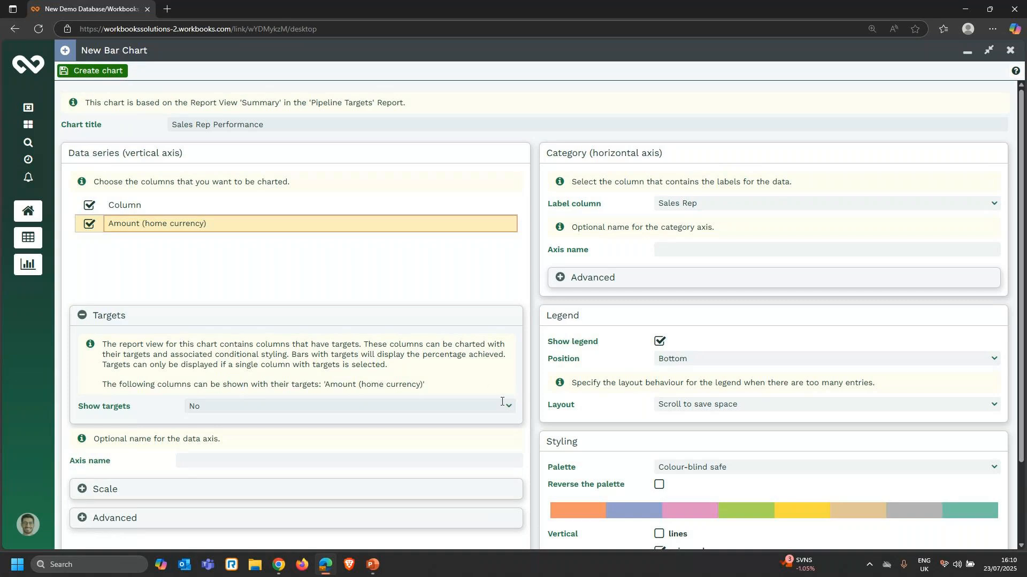
left_click(507, 408)
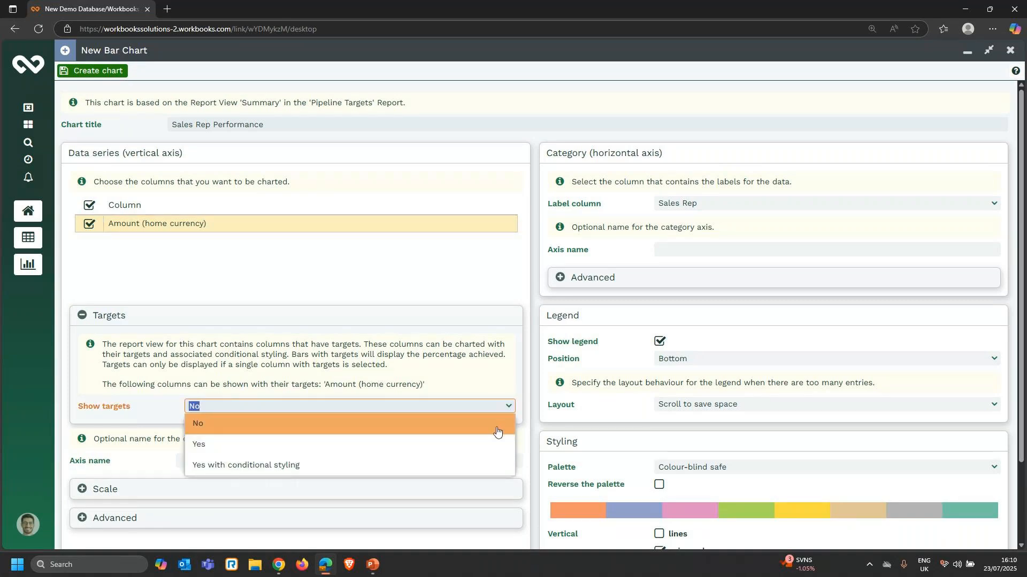
left_click(471, 465)
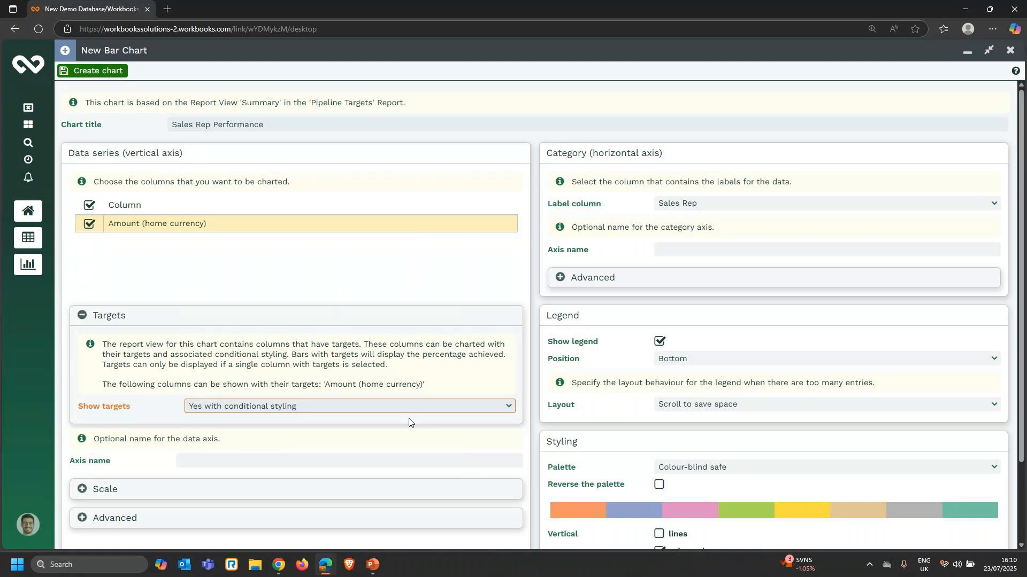
left_click(114, 70)
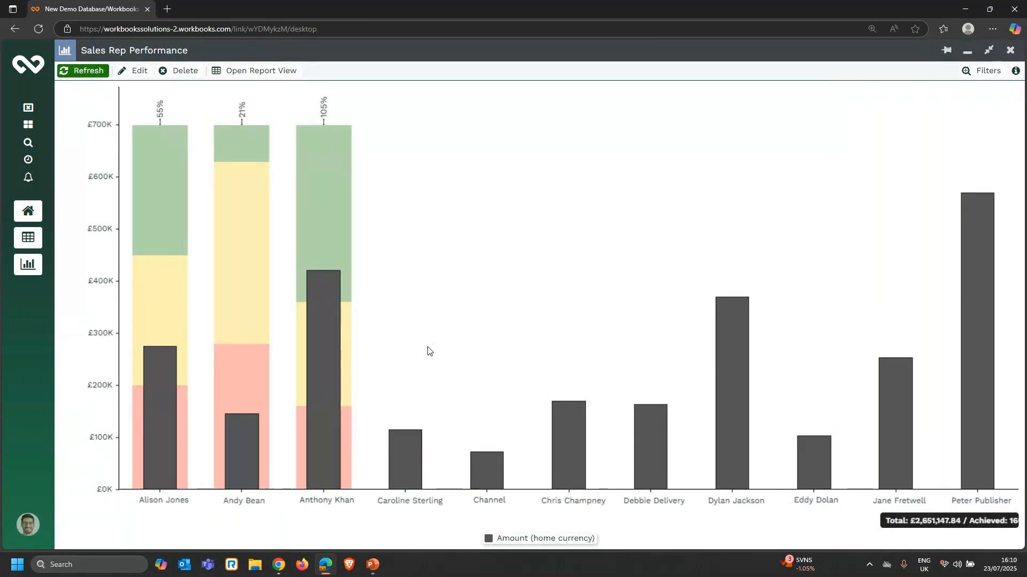
mouse_move(481, 483)
left_click(1009, 53)
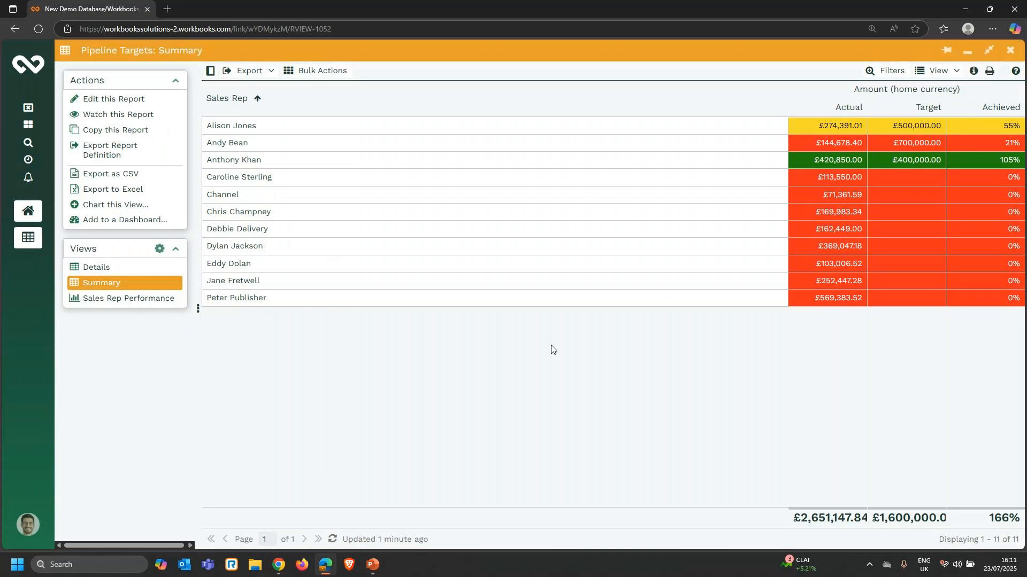